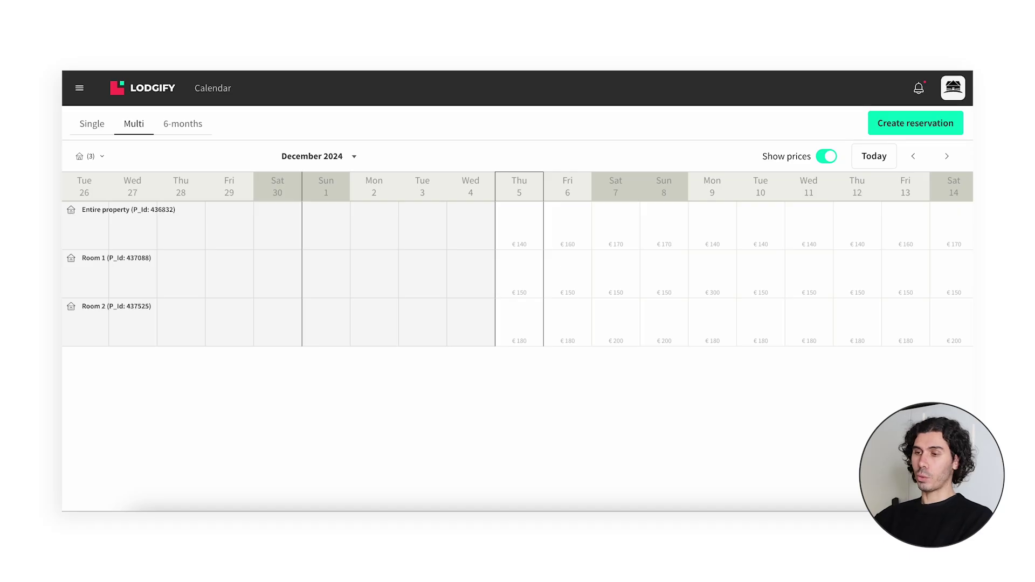
Step: Go to Settings > Calendar import / export and look over the Entire property export link settings
{"action": "left_click", "coordinate": [85, 98]}
{"action": "left_click", "coordinate": [82, 431]}
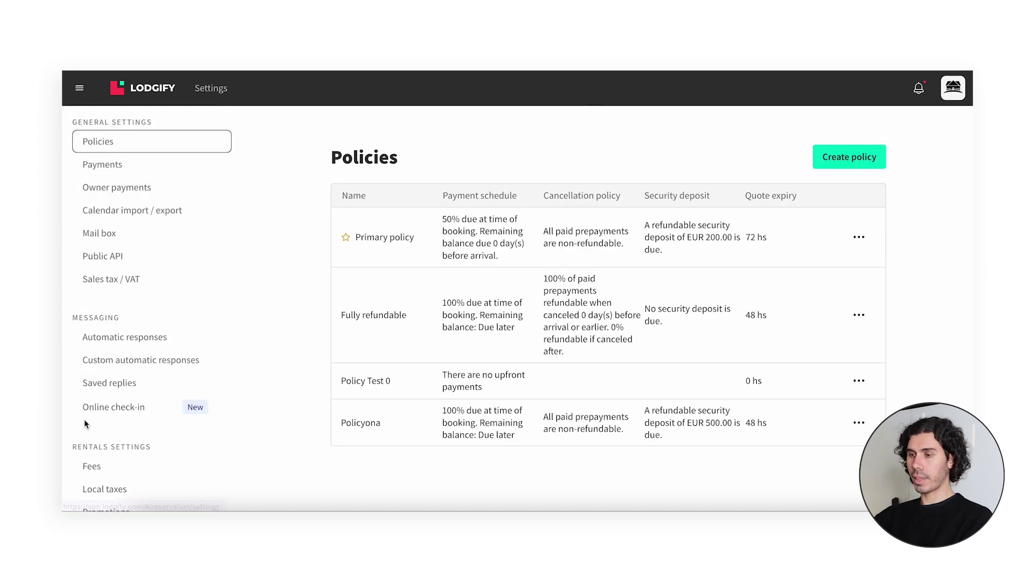
{"action": "left_click", "coordinate": [170, 221]}
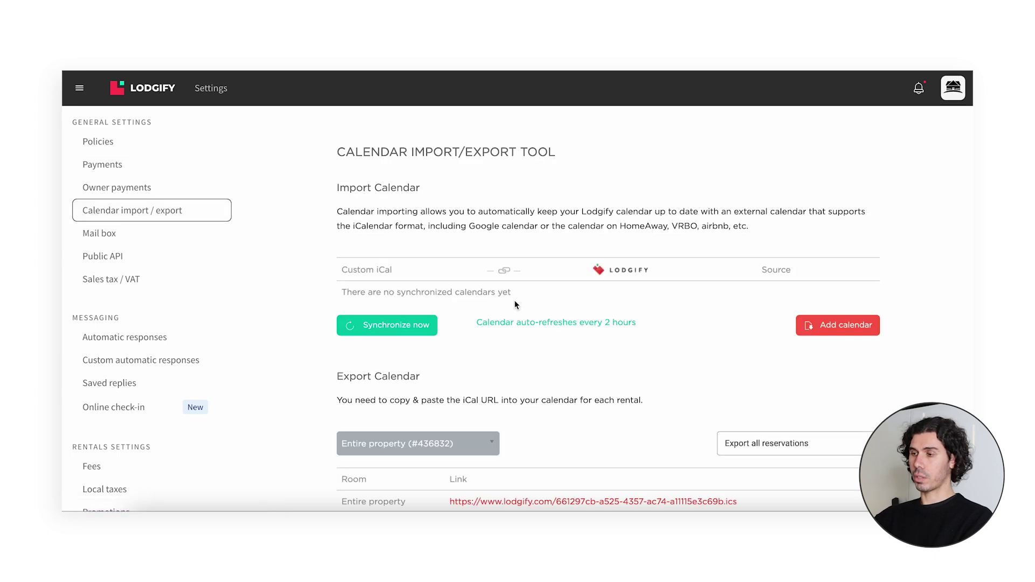
{"action": "scroll", "coordinate": [629, 319], "scroll_direction": "down", "scroll_amount": 1}
{"action": "scroll", "coordinate": [630, 319], "scroll_direction": "up", "scroll_amount": 2}
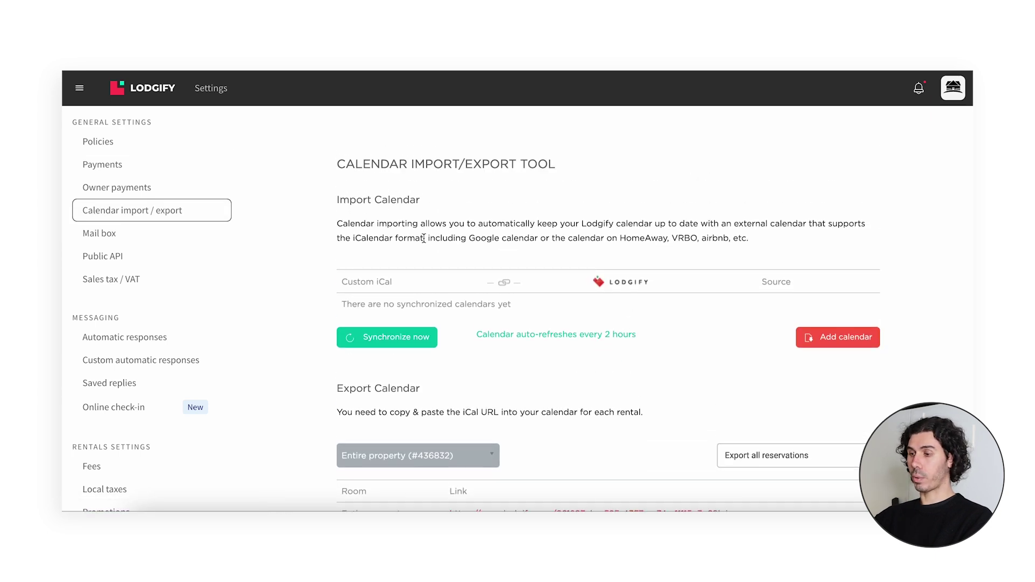
{"action": "scroll", "coordinate": [385, 354], "scroll_direction": "down", "scroll_amount": 1}
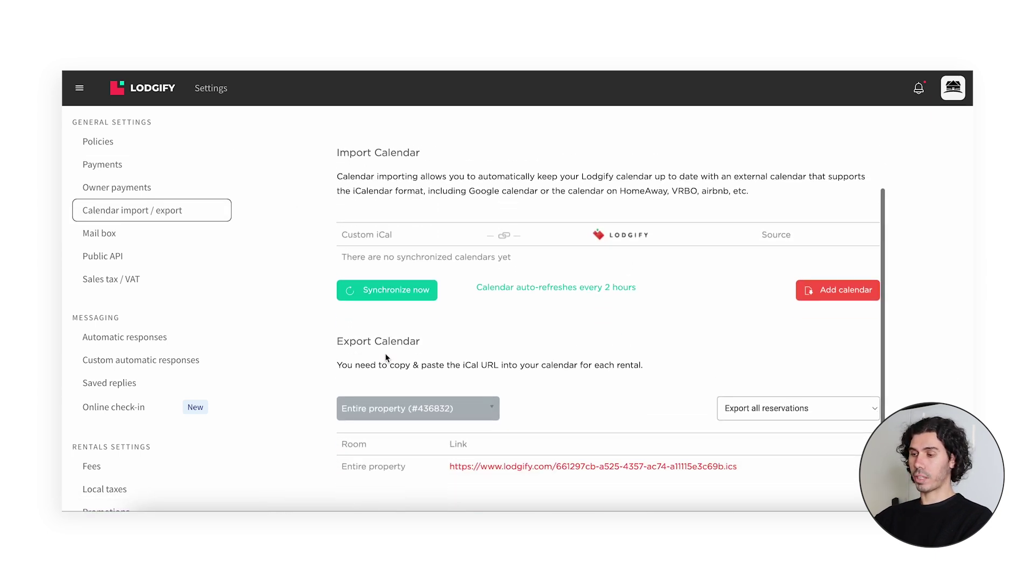
{"action": "scroll", "coordinate": [385, 353], "scroll_direction": "up", "scroll_amount": 1}
{"action": "scroll", "coordinate": [385, 354], "scroll_direction": "down", "scroll_amount": 1}
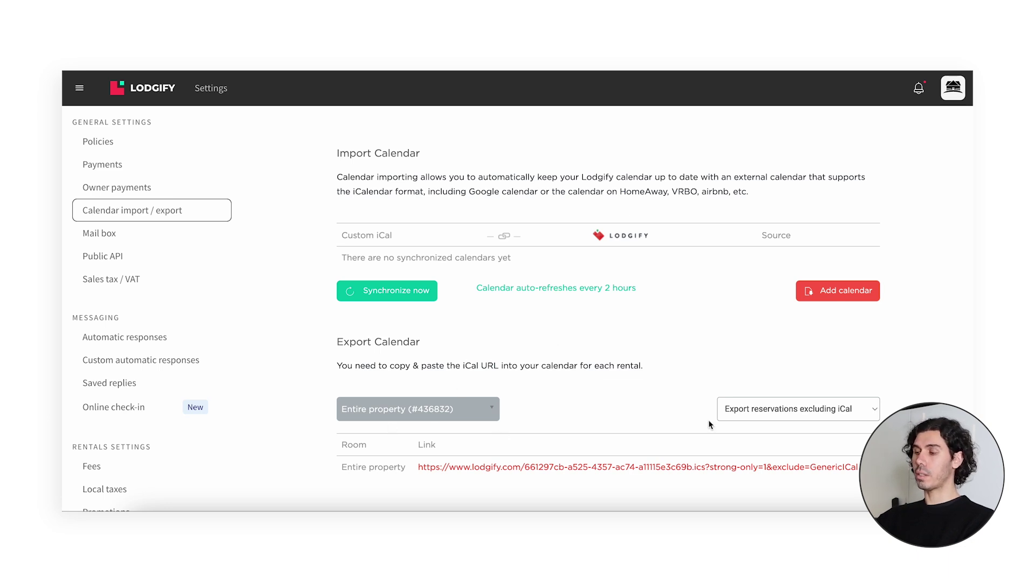
Step: Confirm the Entire property export stays on 'Export reservations excluding iCal'
{"action": "left_click", "coordinate": [750, 421]}
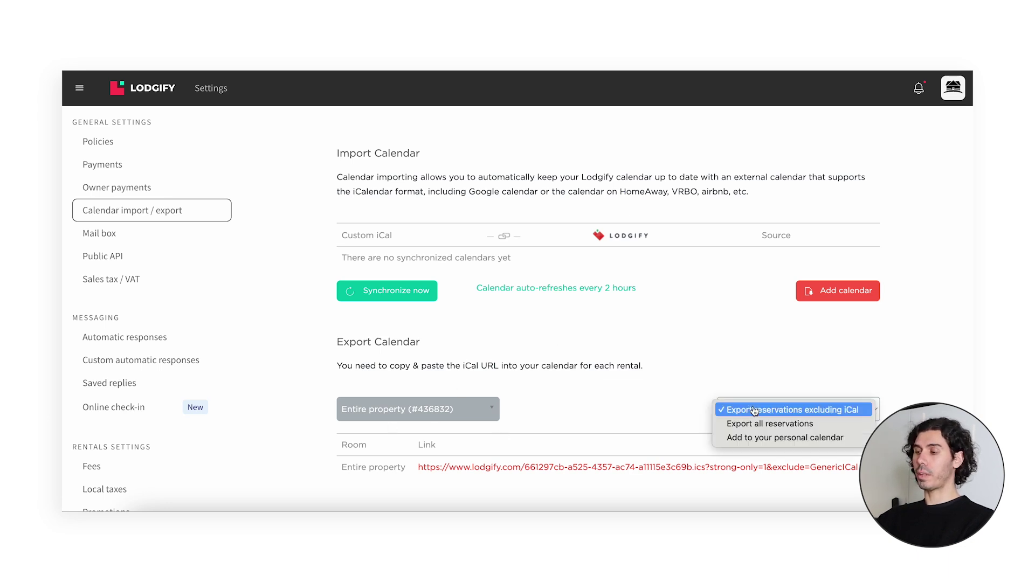
{"action": "left_click", "coordinate": [771, 377]}
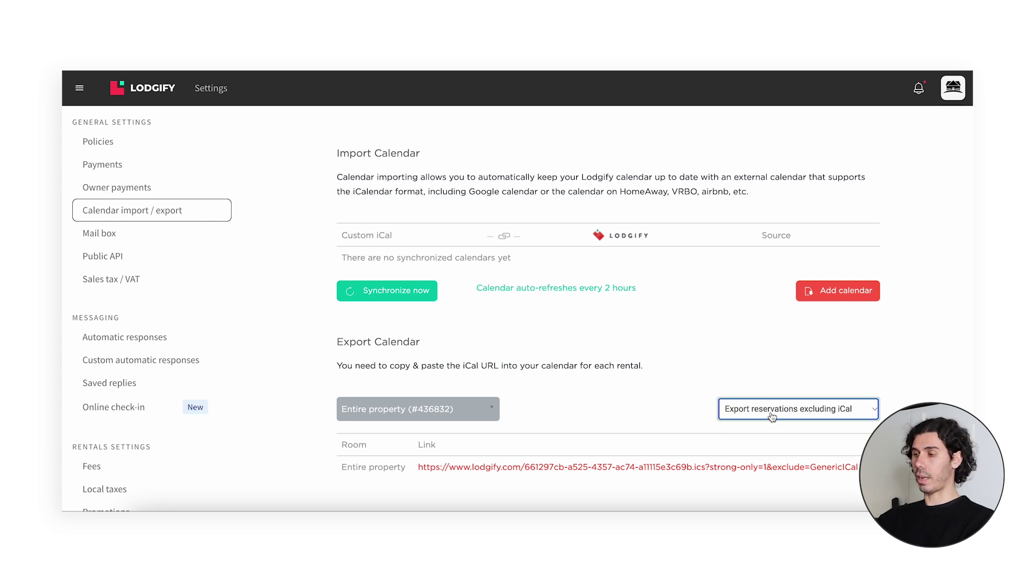
{"action": "left_click", "coordinate": [772, 417]}
{"action": "left_click", "coordinate": [770, 382]}
Step: Copy the Entire property iCal link and scroll back to the top
{"action": "right_click", "coordinate": [658, 472]}
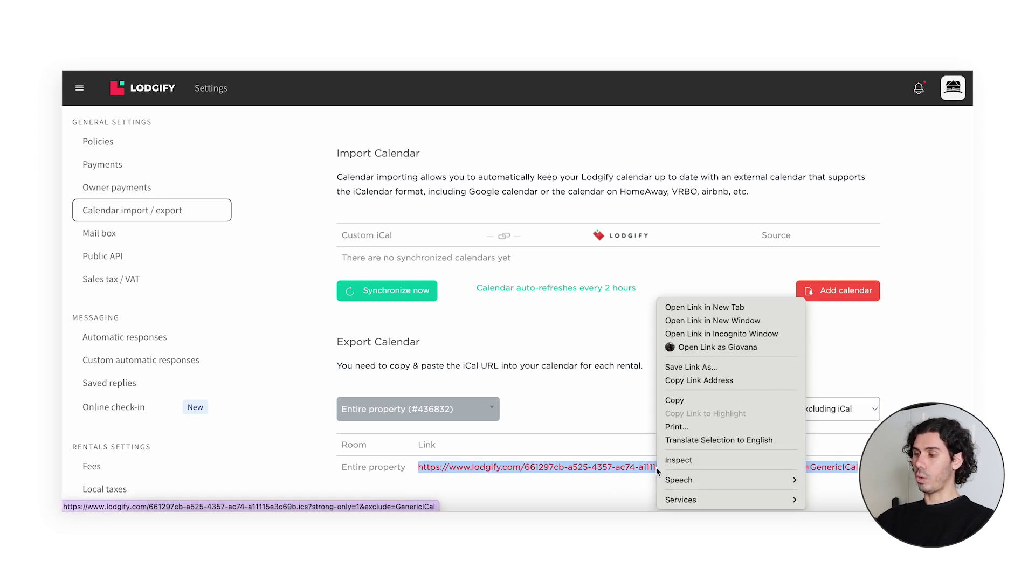
{"action": "left_click", "coordinate": [677, 405]}
{"action": "scroll", "coordinate": [678, 406], "scroll_direction": "down", "scroll_amount": 1}
{"action": "left_click", "coordinate": [679, 406]}
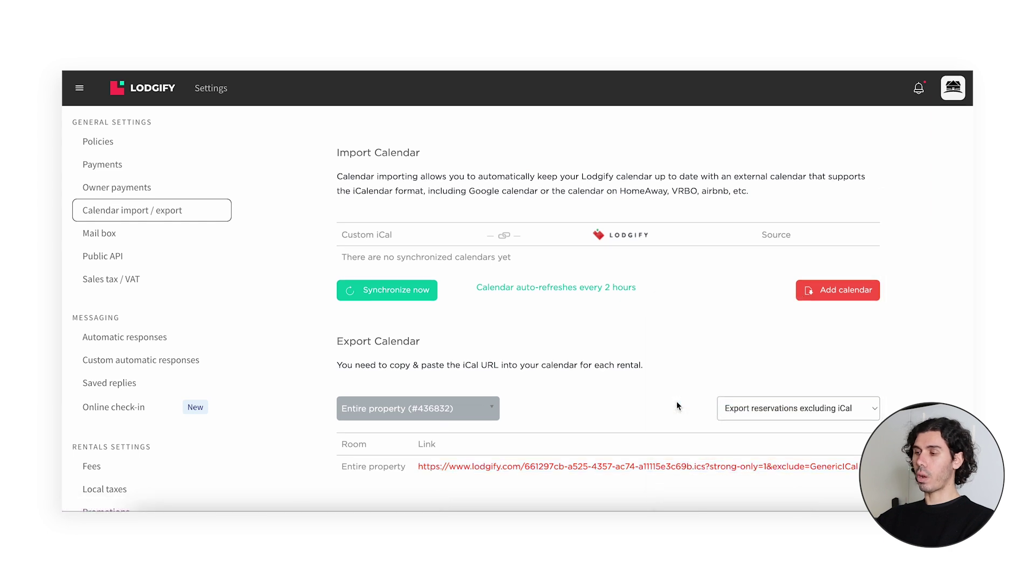
{"action": "scroll", "coordinate": [746, 302], "scroll_direction": "up", "scroll_amount": 1}
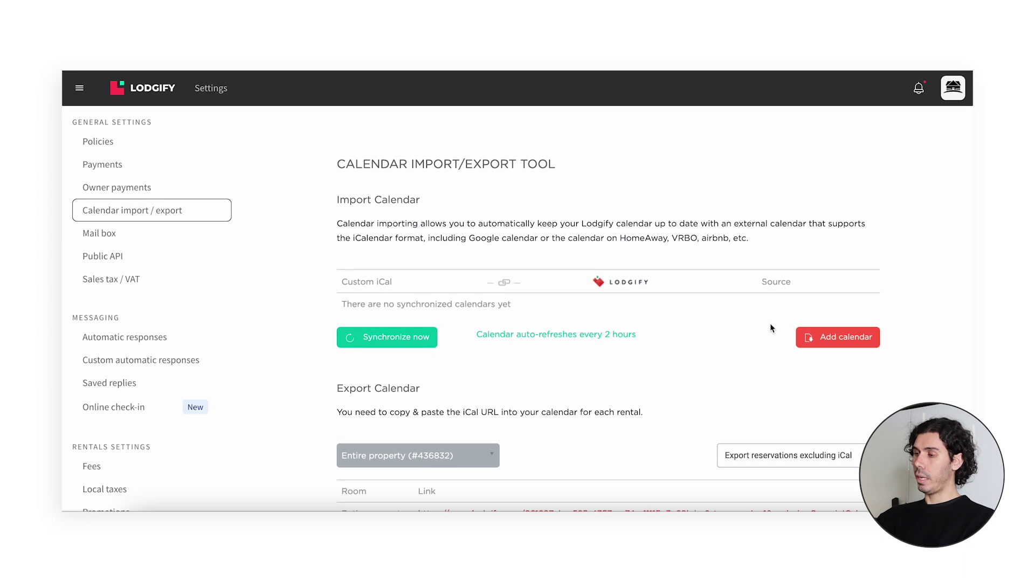
Step: Add a calendar with the pasted Entire property link, rental Room 1, source 'Entire property > Room 1'
{"action": "left_click", "coordinate": [845, 340]}
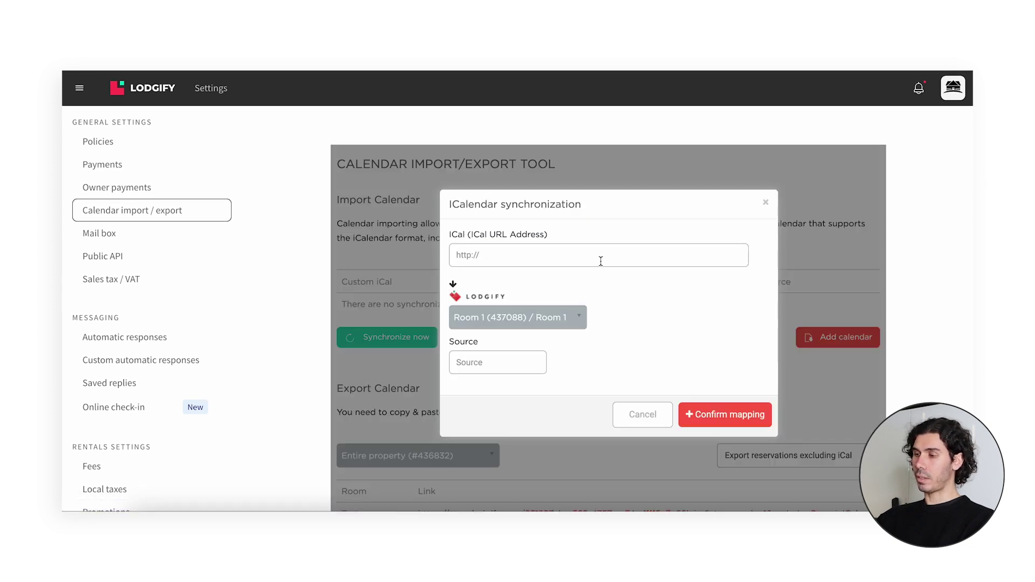
{"action": "right_click", "coordinate": [601, 261]}
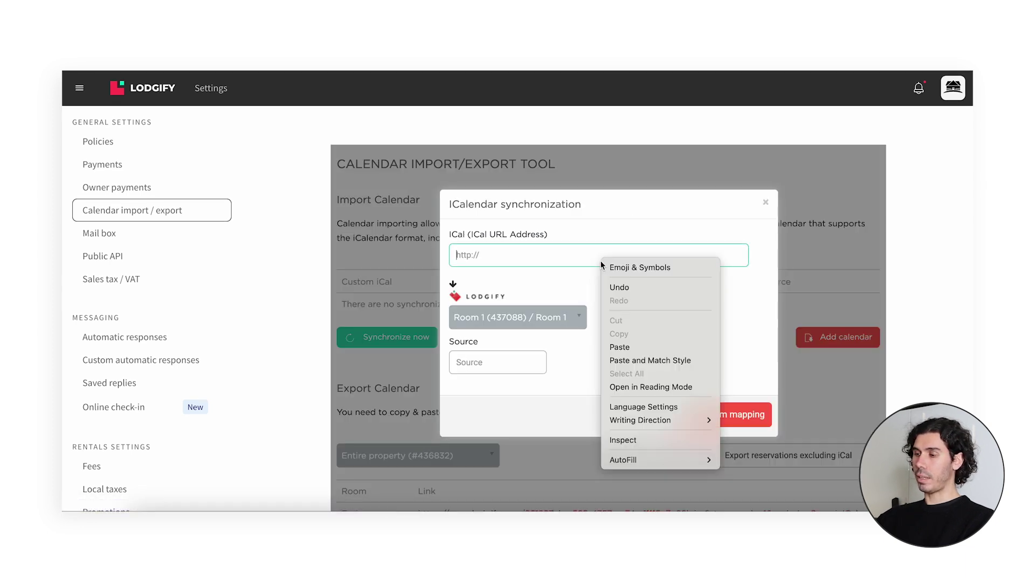
{"action": "left_click", "coordinate": [621, 347]}
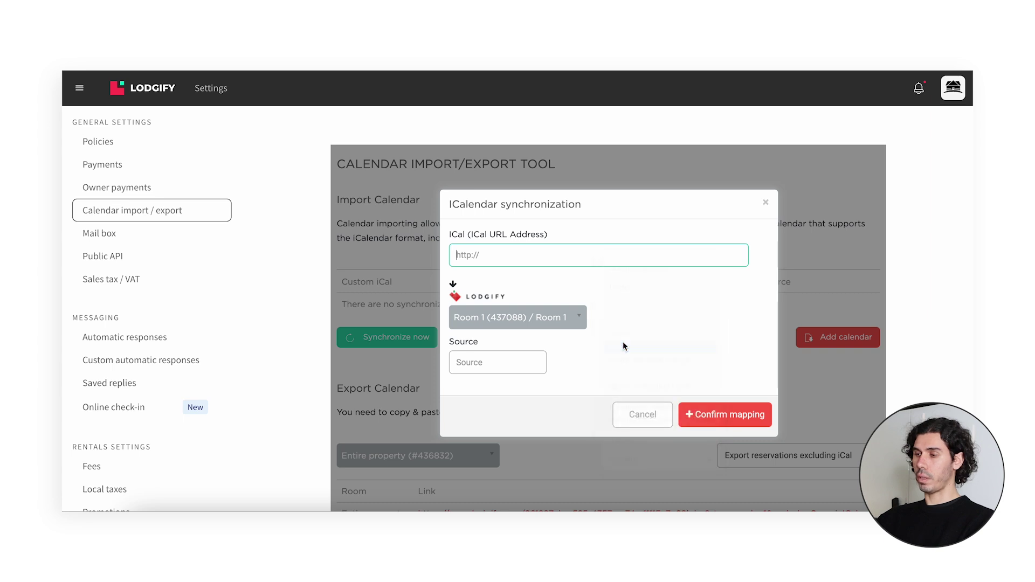
{"action": "left_click", "coordinate": [562, 269]}
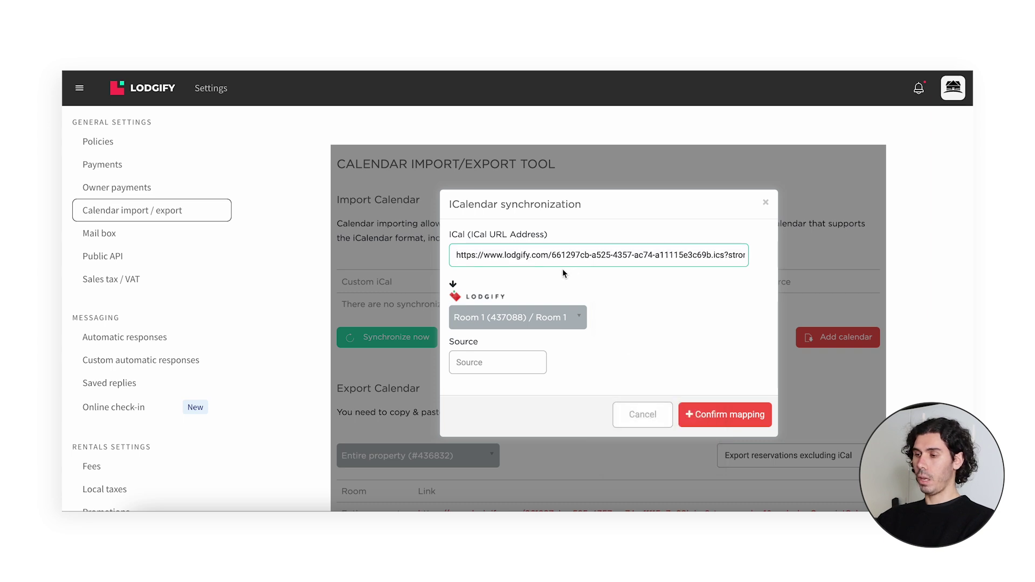
{"action": "left_click", "coordinate": [518, 324]}
{"action": "left_click", "coordinate": [499, 387]}
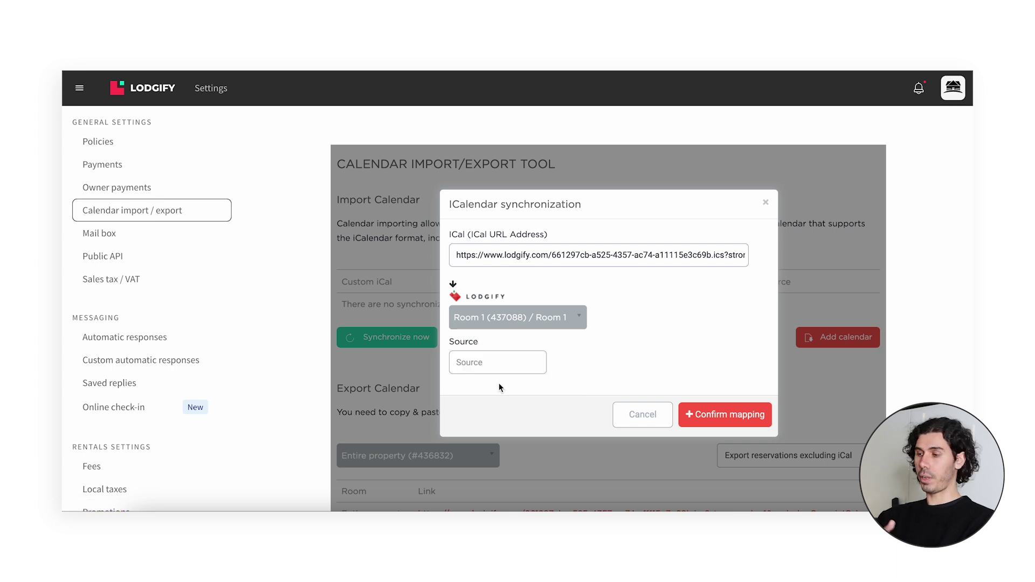
{"action": "left_click", "coordinate": [501, 361]}
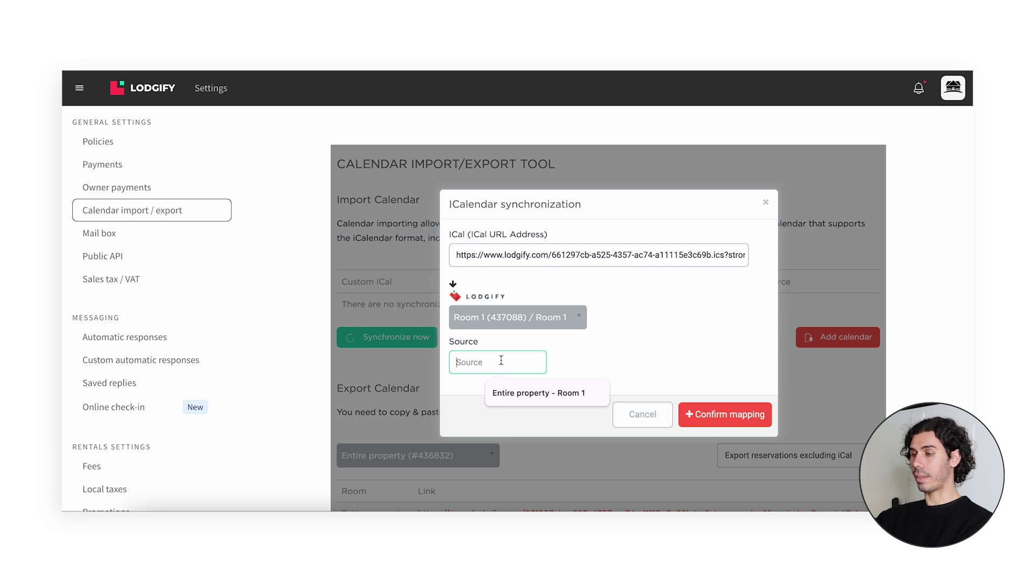
{"action": "type", "text": "Entire"}
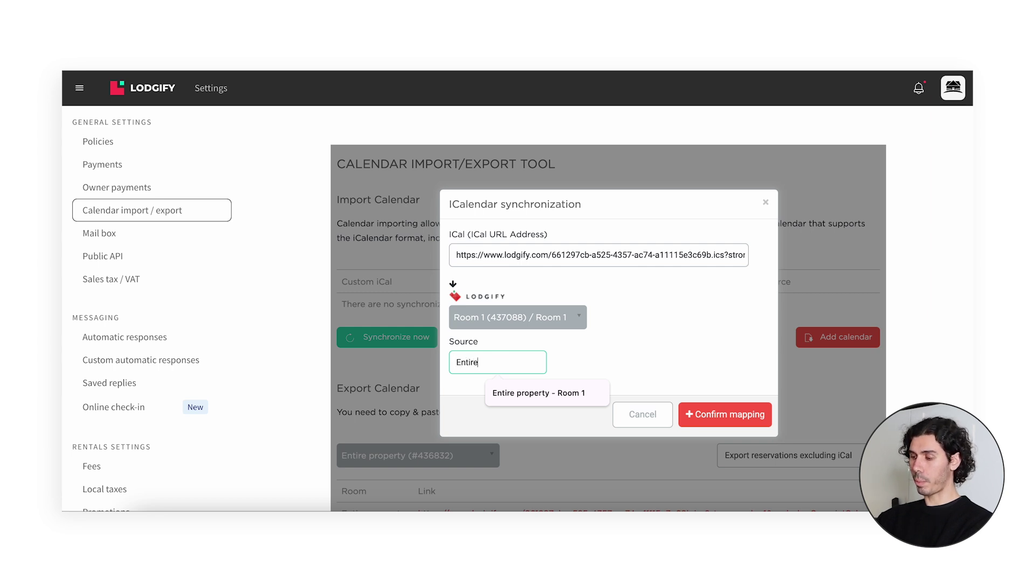
{"action": "type", "text": " pro"}
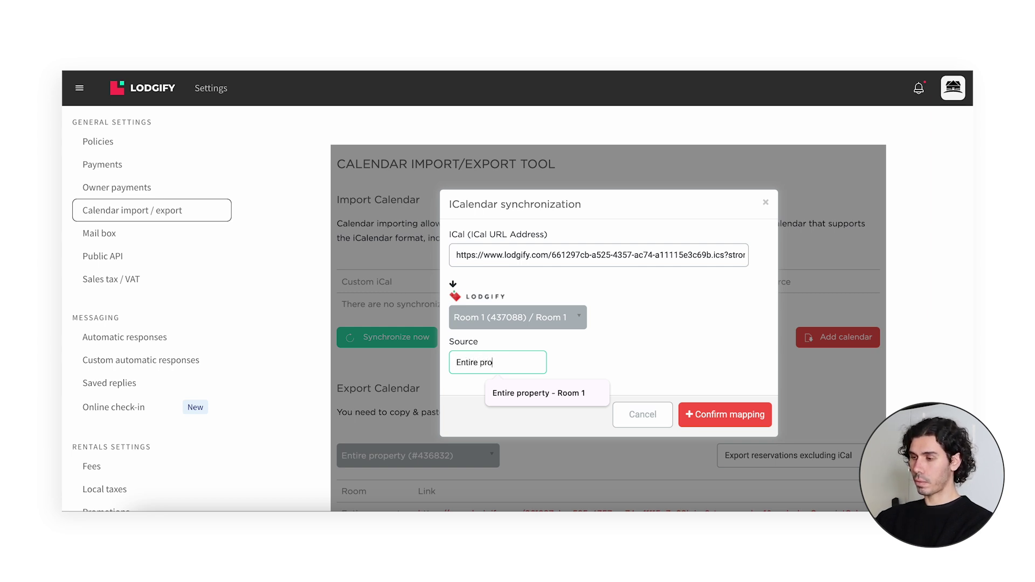
{"action": "type", "text": "perty >"}
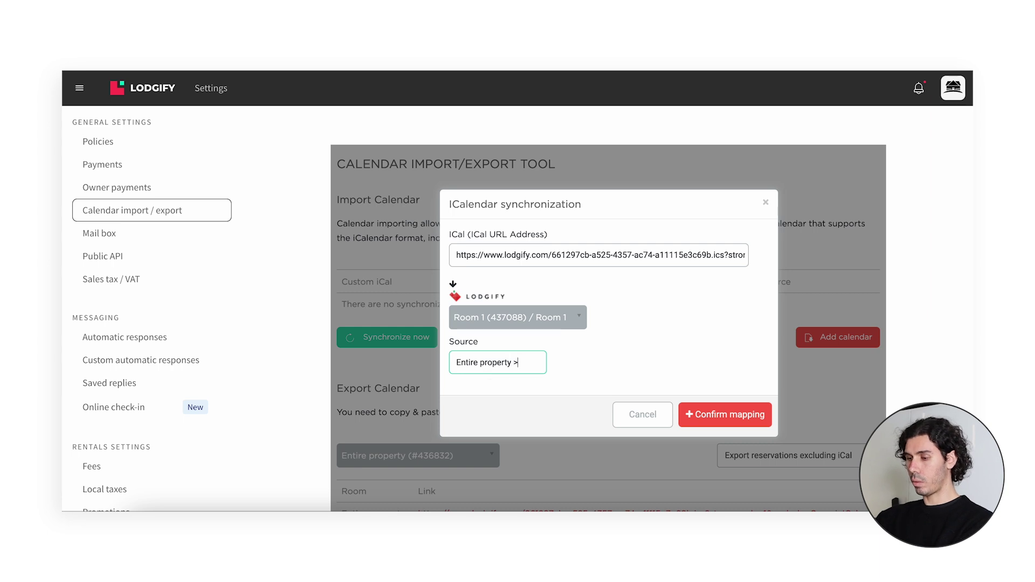
{"action": "type", "text": " Room 1"}
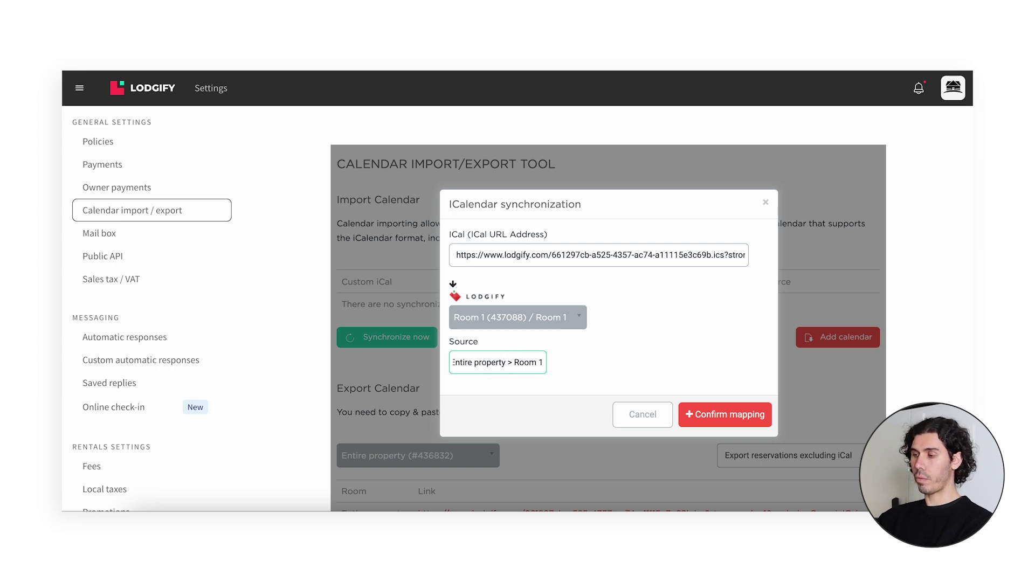
{"action": "left_click", "coordinate": [725, 415]}
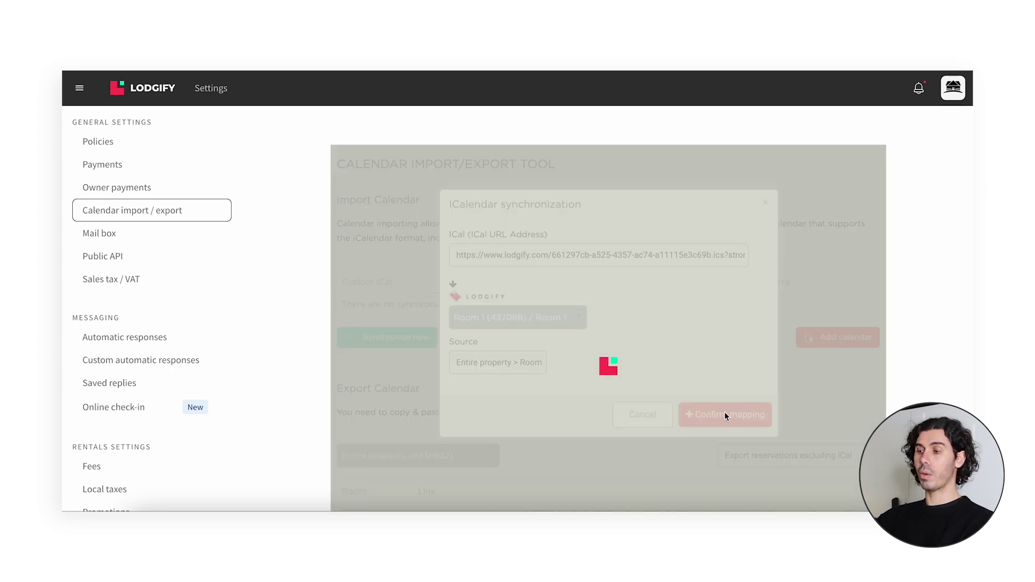
{"action": "scroll", "coordinate": [594, 148], "scroll_direction": "down", "scroll_amount": 1}
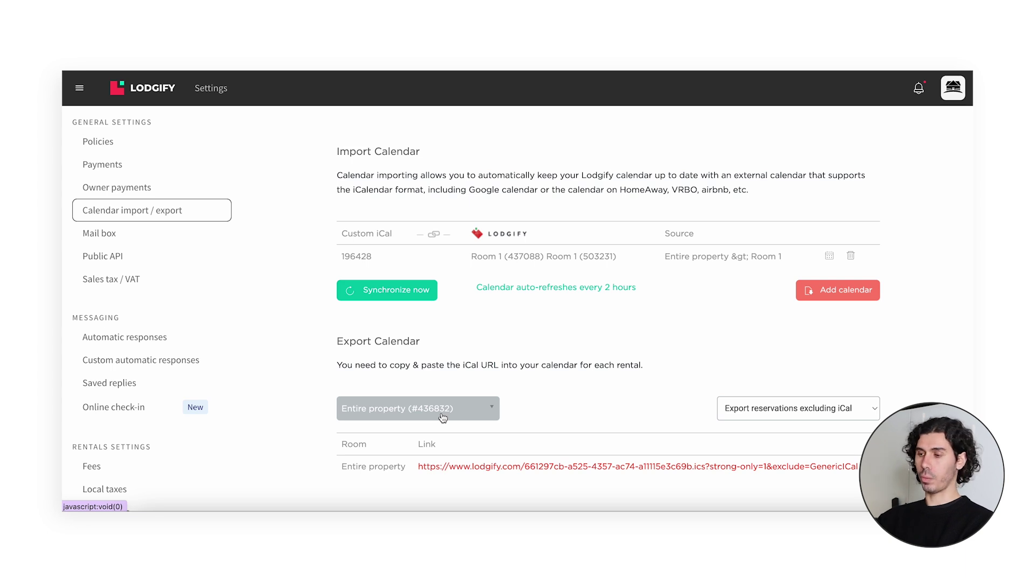
Step: Copy the Entire property iCal link again, leaving its export option unchanged
{"action": "right_click", "coordinate": [695, 468]}
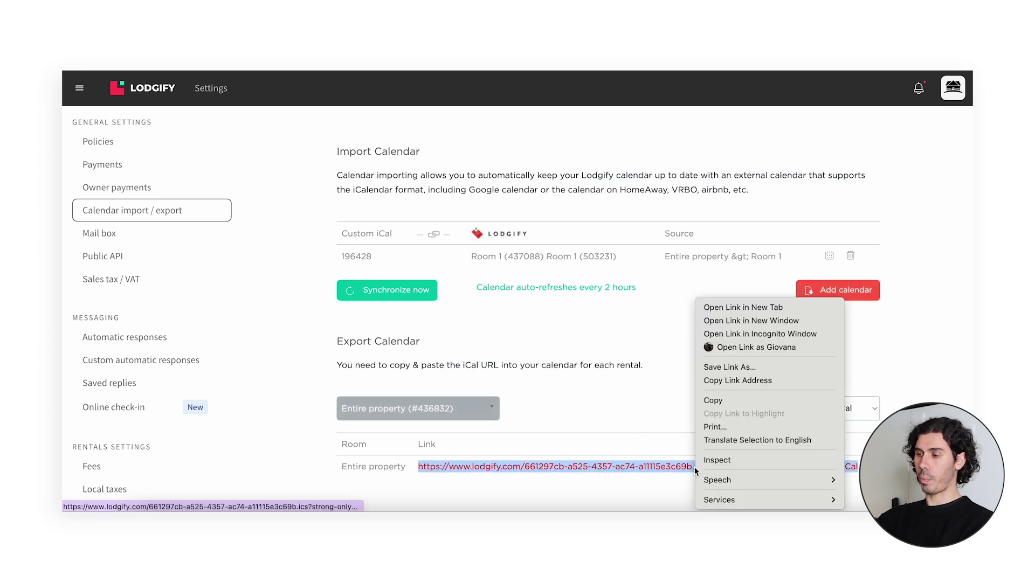
{"action": "left_click", "coordinate": [720, 405]}
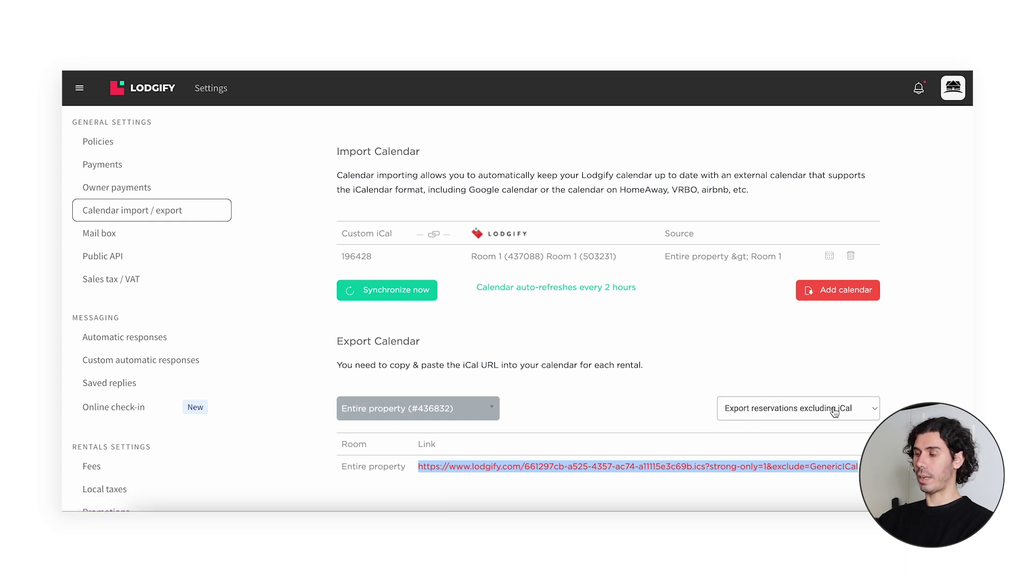
{"action": "left_click", "coordinate": [796, 407]}
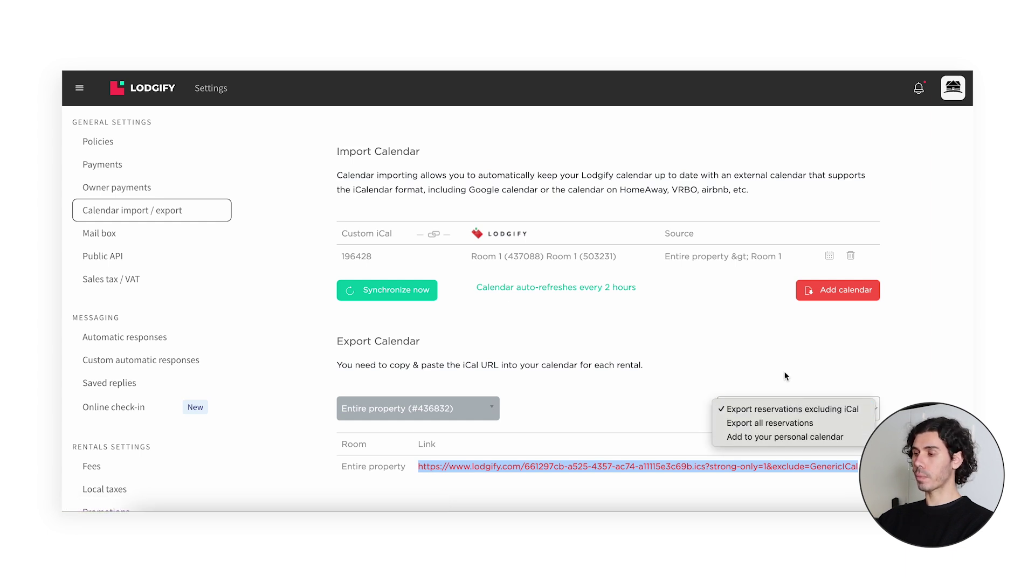
{"action": "left_click", "coordinate": [786, 376]}
Step: Add a calendar with the pasted link, rental Room 2, source 'Entire property > Room 2'
{"action": "left_click", "coordinate": [834, 292]}
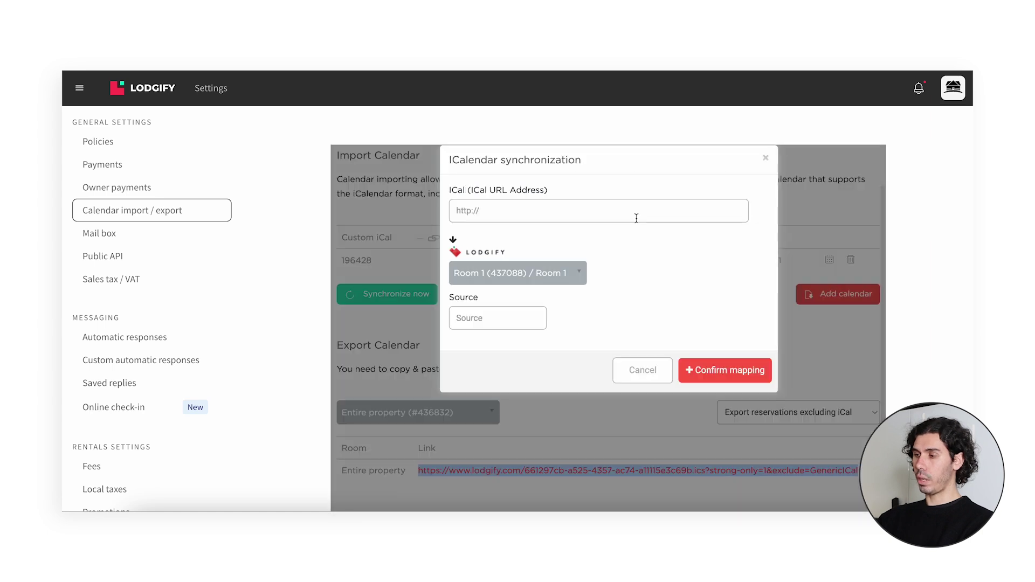
{"action": "right_click", "coordinate": [617, 211]}
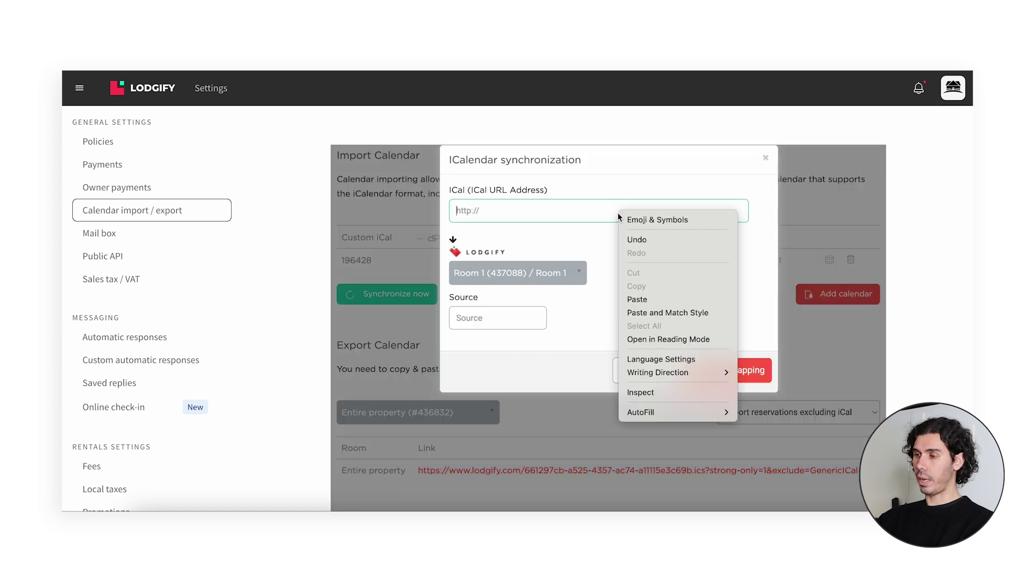
{"action": "left_click", "coordinate": [635, 299]}
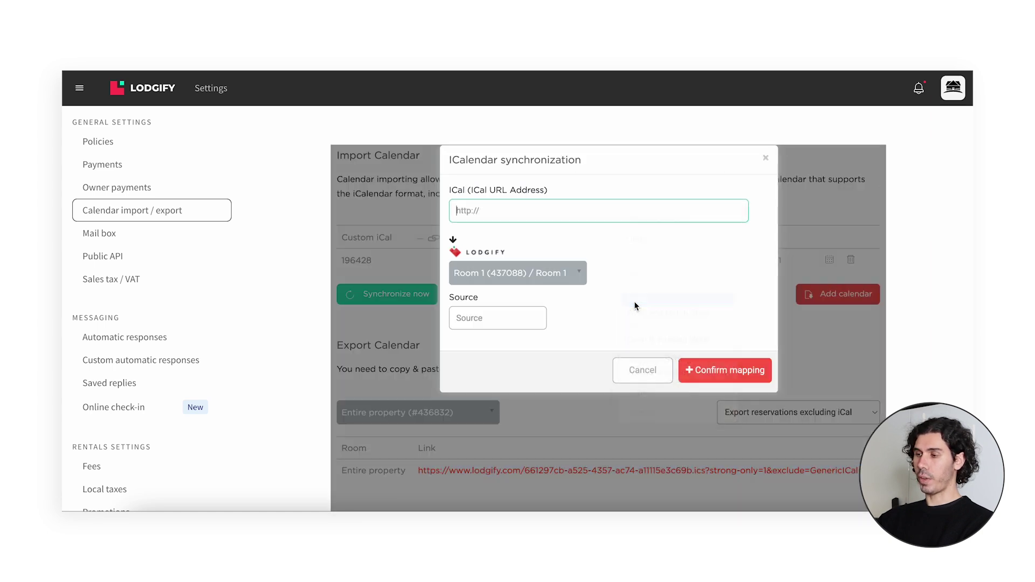
{"action": "left_click", "coordinate": [523, 275]}
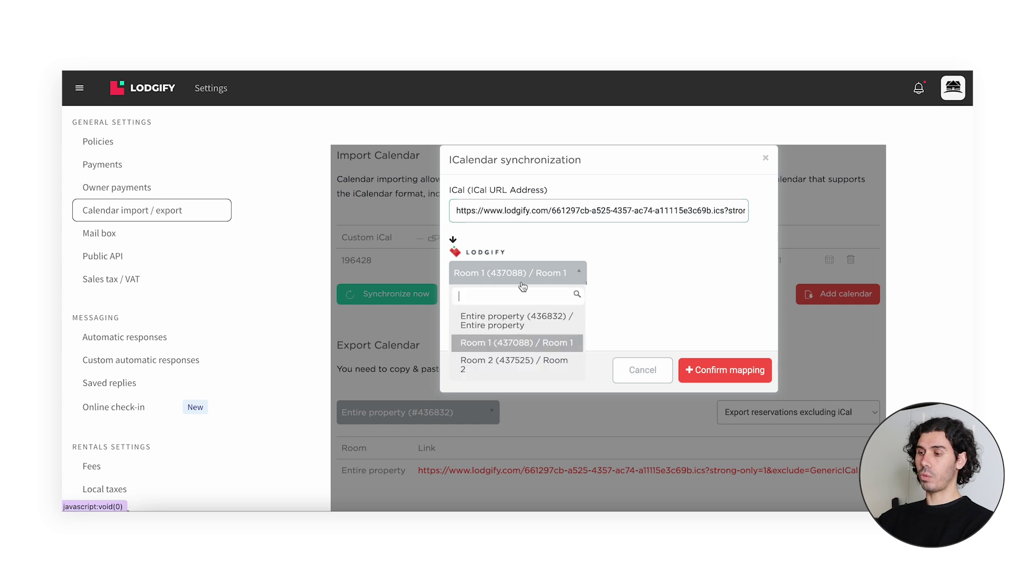
{"action": "left_click", "coordinate": [492, 361]}
{"action": "left_click", "coordinate": [482, 317]}
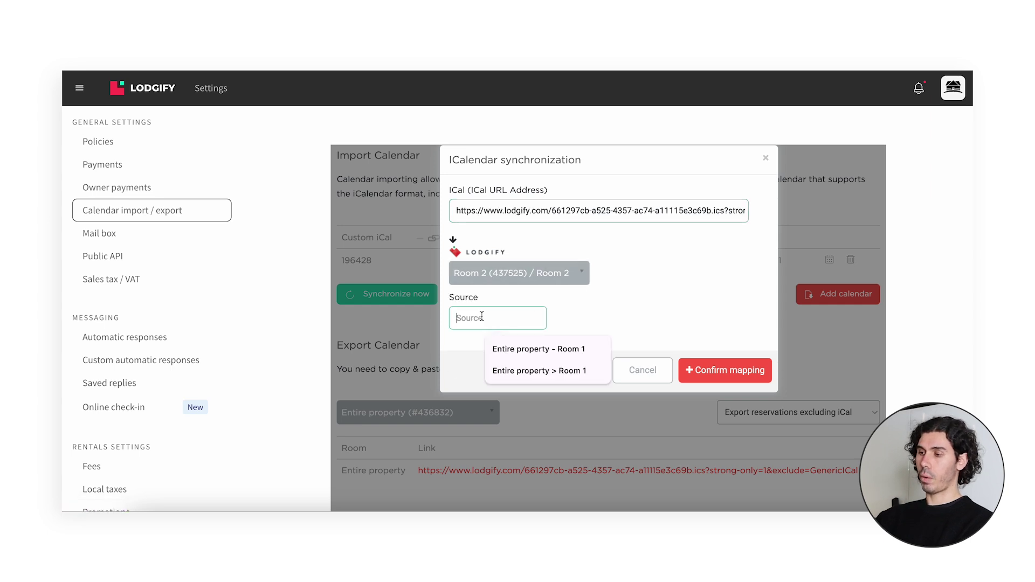
{"action": "type", "text": "Ent"}
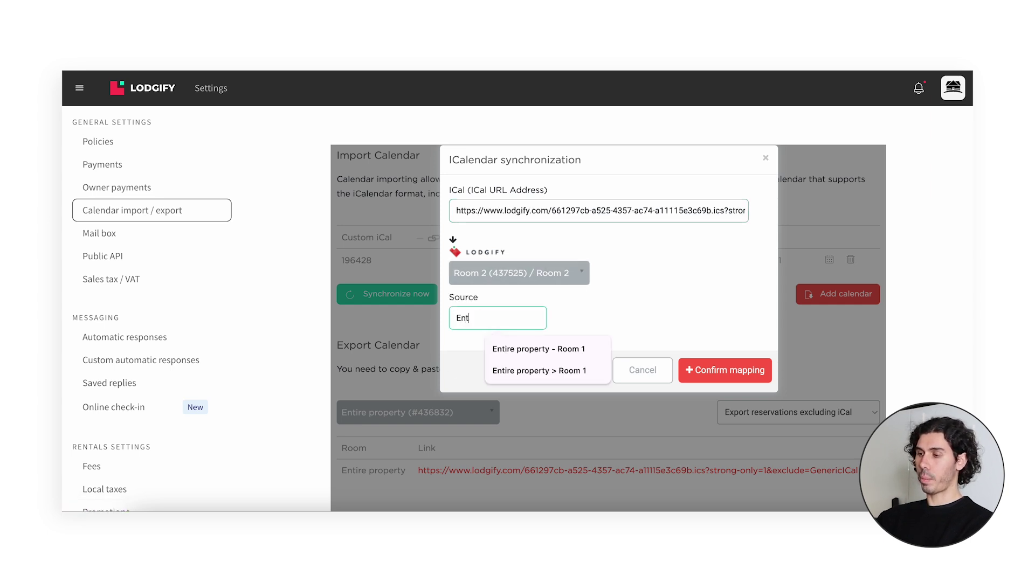
{"action": "type", "text": "ire propert"}
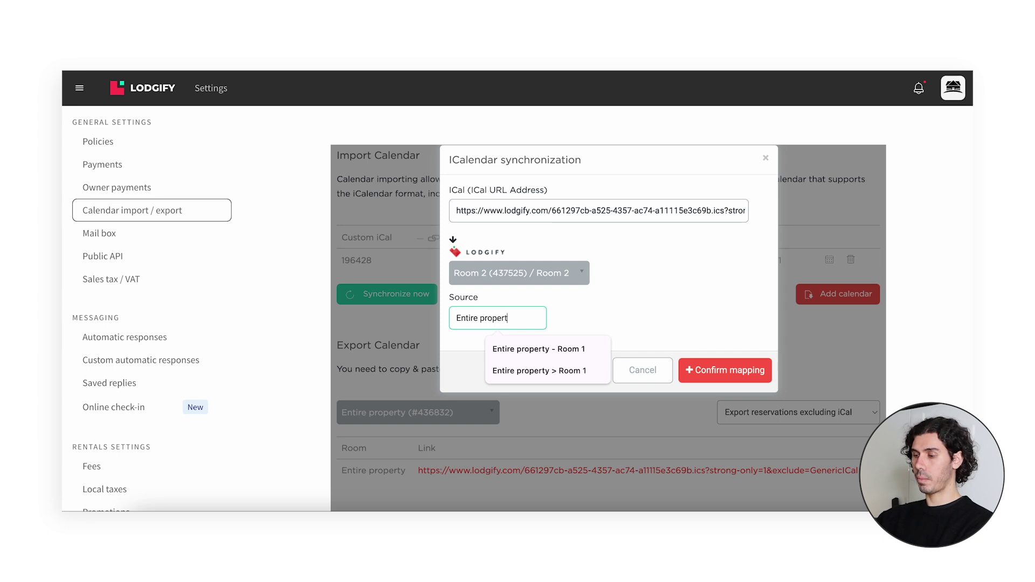
{"action": "type", "text": "y > "}
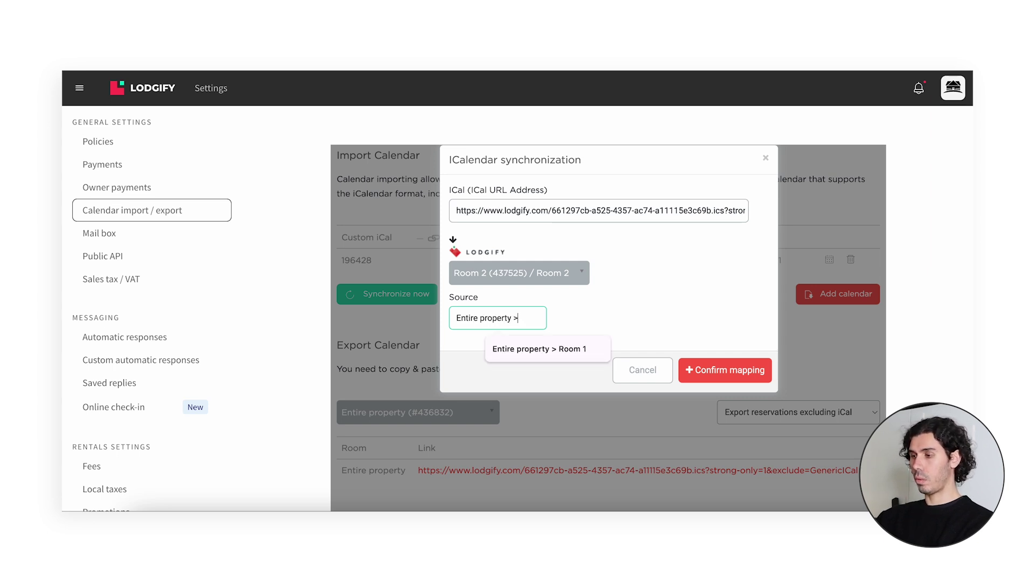
{"action": "type", "text": "Room 2"}
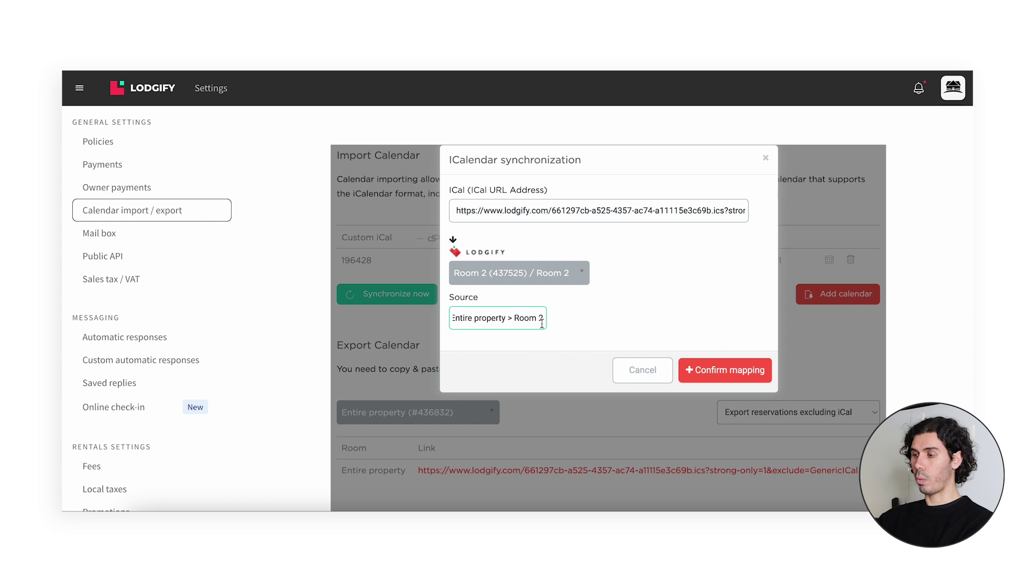
{"action": "left_click", "coordinate": [726, 368]}
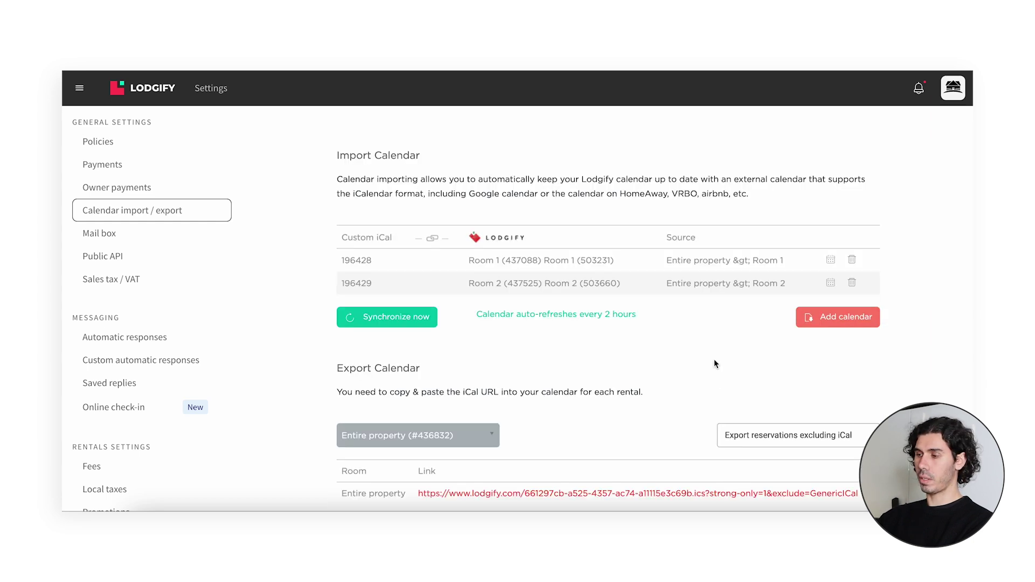
Step: Switch Export Calendar to Room 1 (#437088) and copy its iCal link
{"action": "scroll", "coordinate": [714, 365], "scroll_direction": "up", "scroll_amount": 1}
{"action": "scroll", "coordinate": [714, 364], "scroll_direction": "down", "scroll_amount": 2}
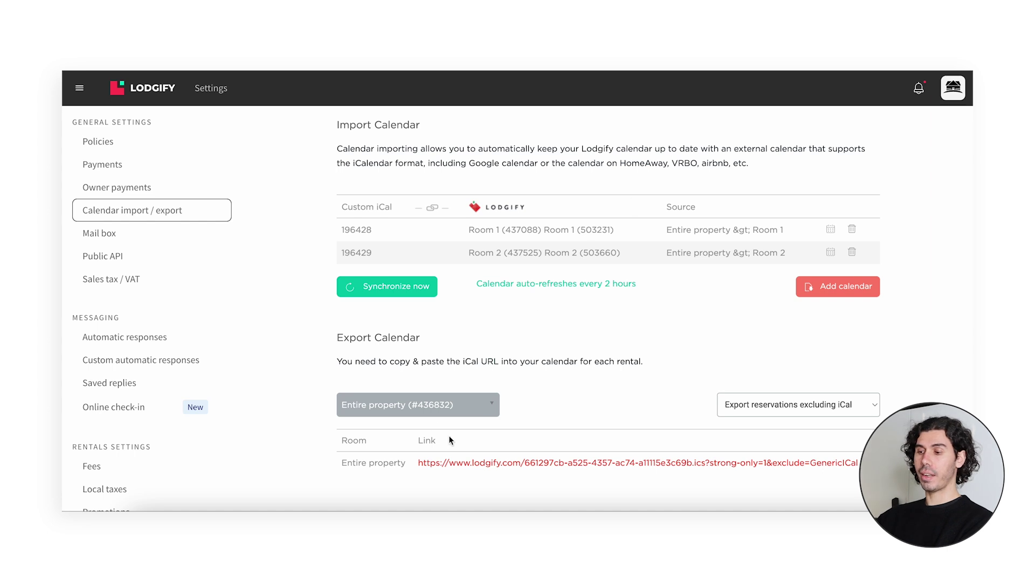
{"action": "left_click", "coordinate": [426, 406]}
{"action": "left_click", "coordinate": [424, 465]}
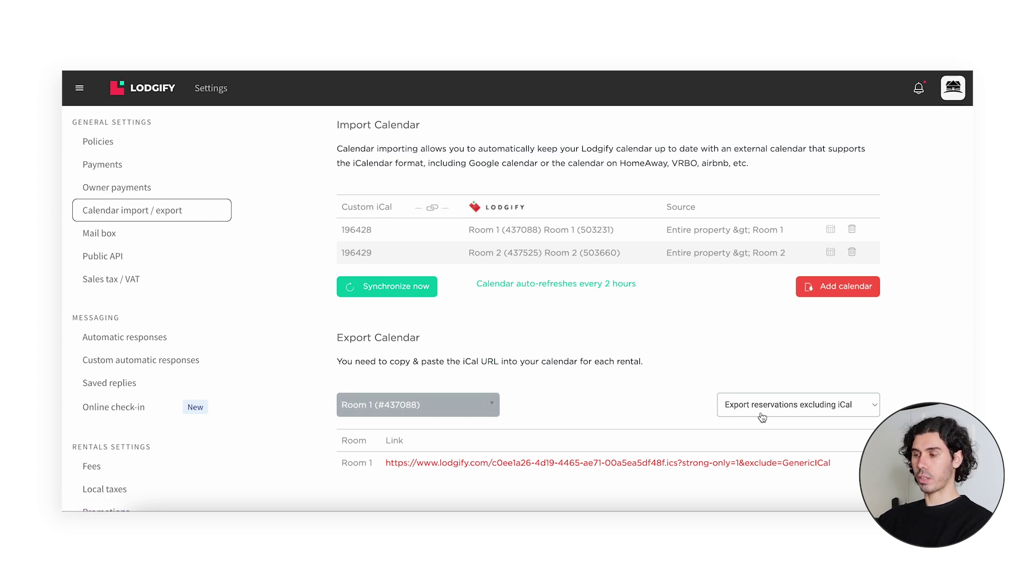
{"action": "right_click", "coordinate": [782, 462]}
{"action": "left_click", "coordinate": [796, 402]}
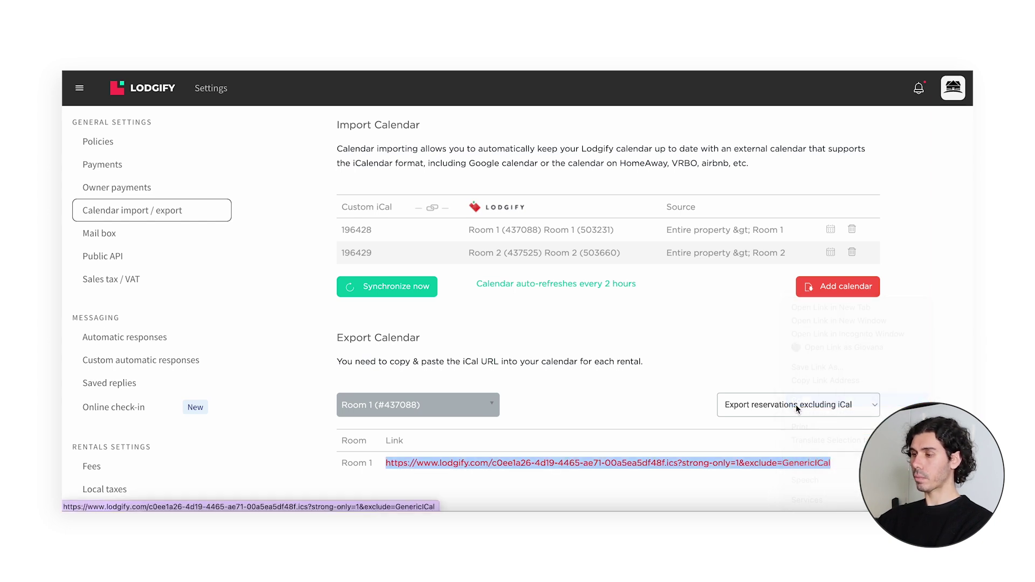
{"action": "scroll", "coordinate": [699, 285], "scroll_direction": "up", "scroll_amount": 1}
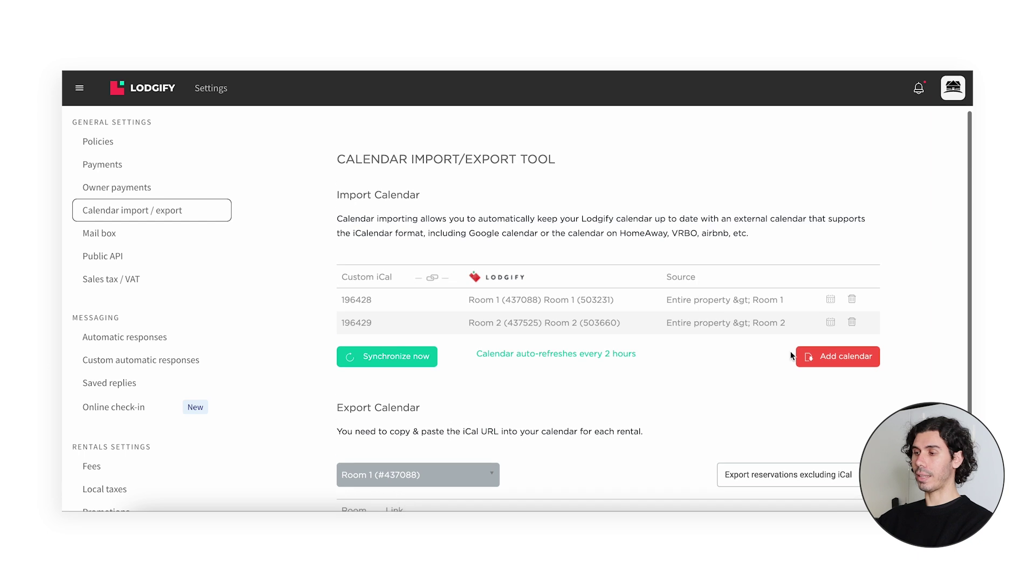
Step: Add a calendar with the pasted Room 1 link, rental Entire property, source 'Room 1 > Entire property'
{"action": "left_click", "coordinate": [819, 356]}
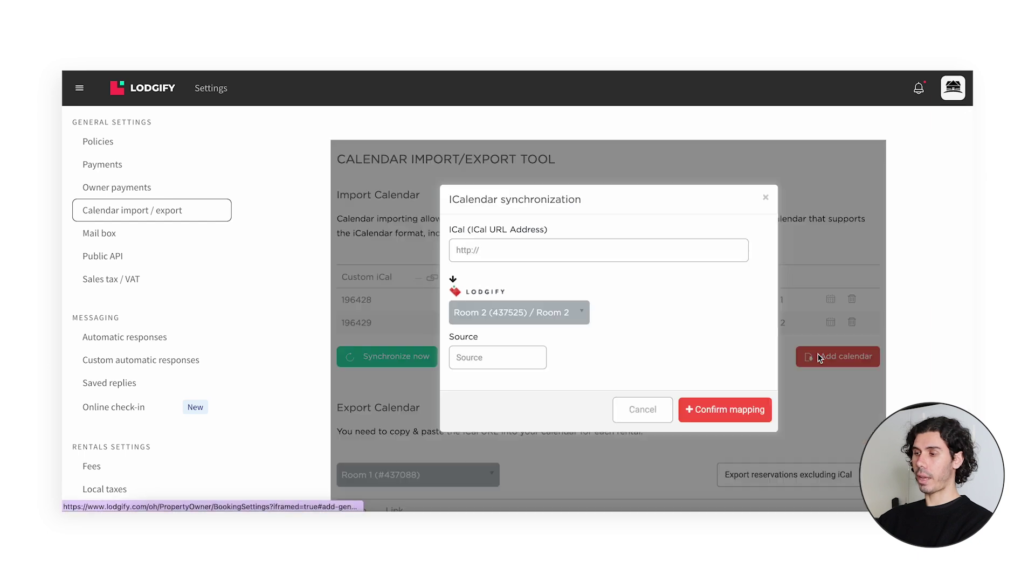
{"action": "right_click", "coordinate": [681, 255]}
{"action": "left_click", "coordinate": [684, 342]}
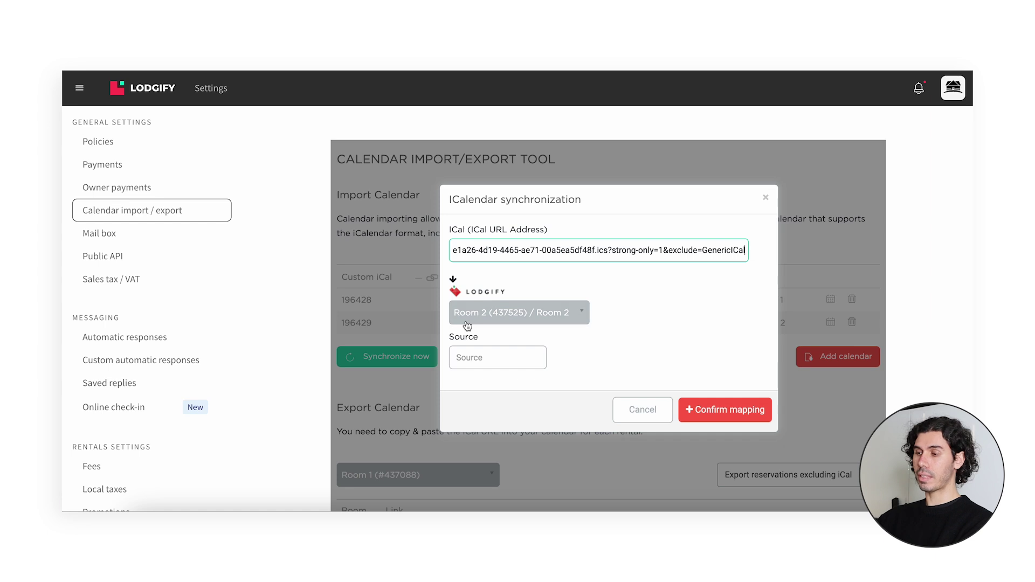
{"action": "left_click", "coordinate": [499, 322]}
{"action": "left_click", "coordinate": [492, 360]}
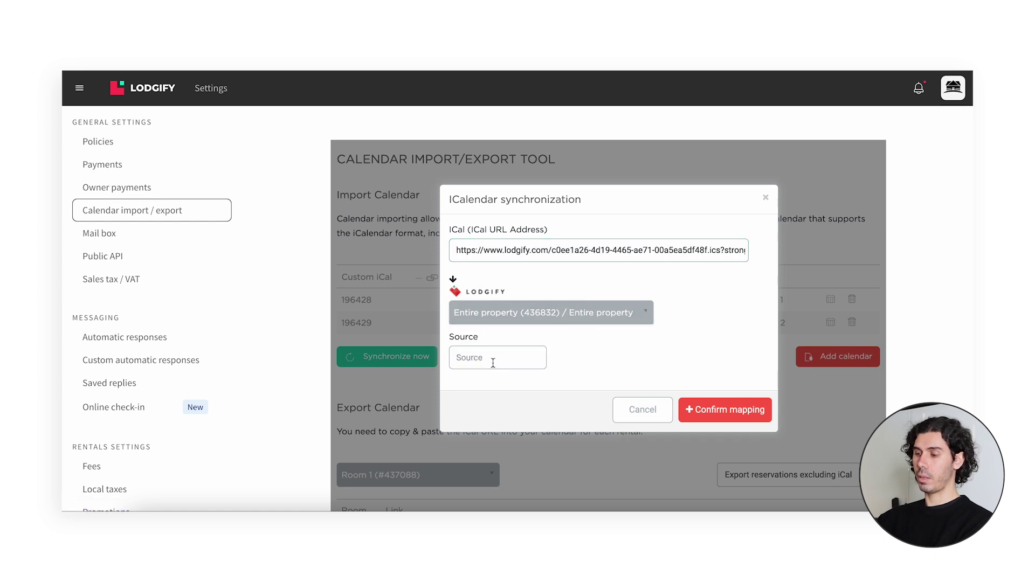
{"action": "left_click", "coordinate": [483, 360]}
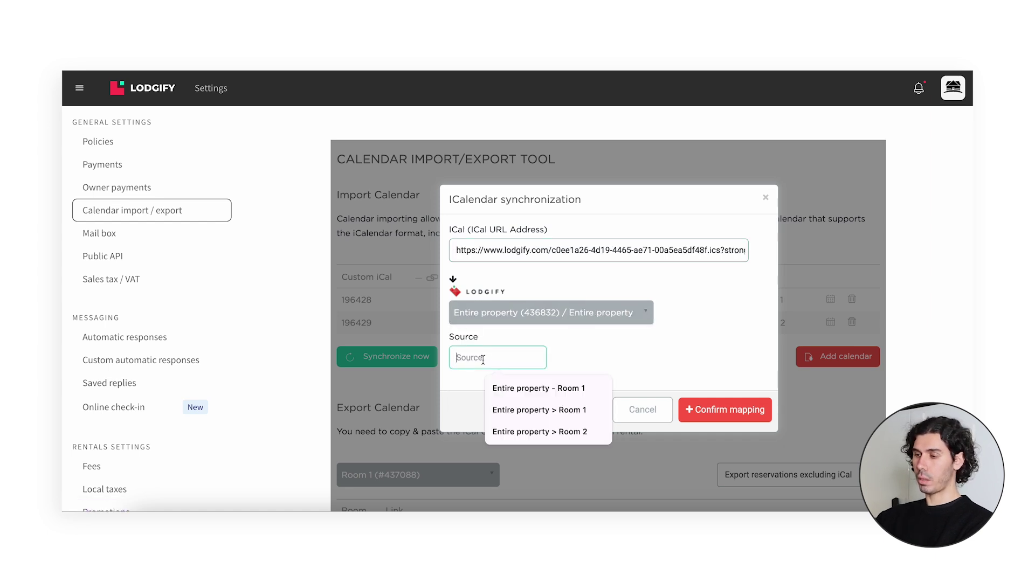
{"action": "type", "text": "Room 1 >"}
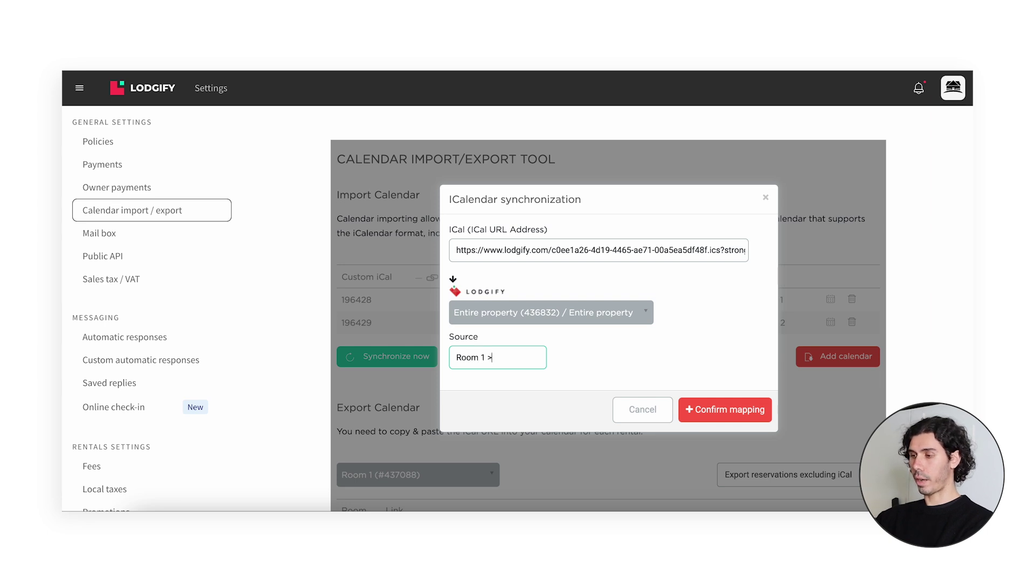
{"action": "type", "text": " Entire property"}
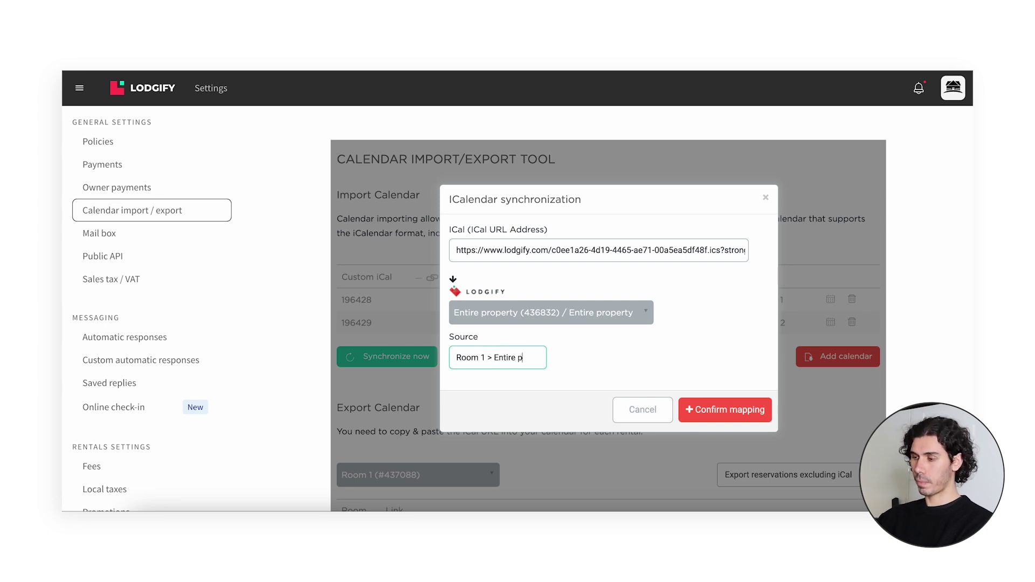
{"action": "left_click", "coordinate": [702, 405]}
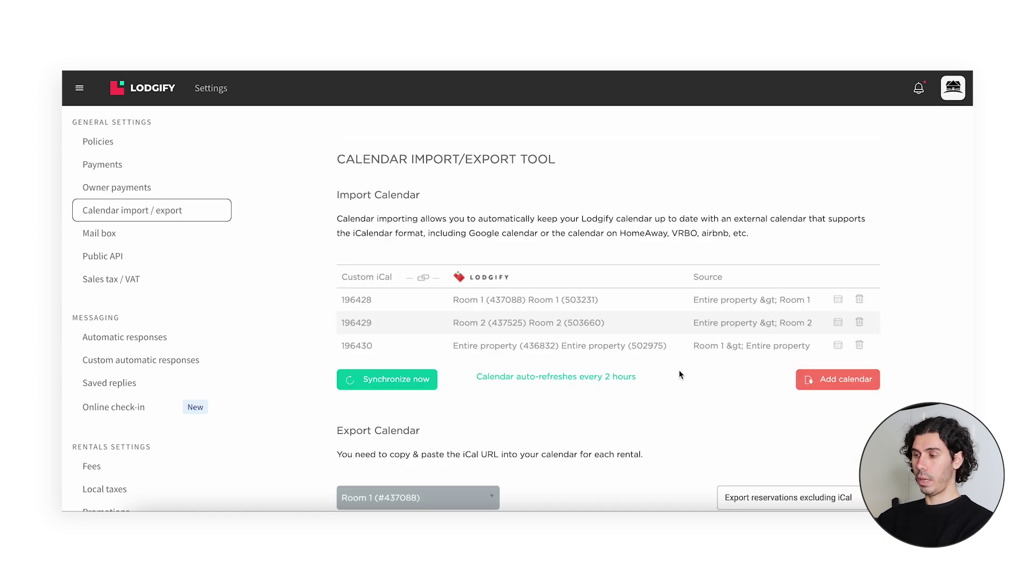
{"action": "scroll", "coordinate": [679, 373], "scroll_direction": "down", "scroll_amount": 3}
{"action": "scroll", "coordinate": [679, 374], "scroll_direction": "up", "scroll_amount": 1}
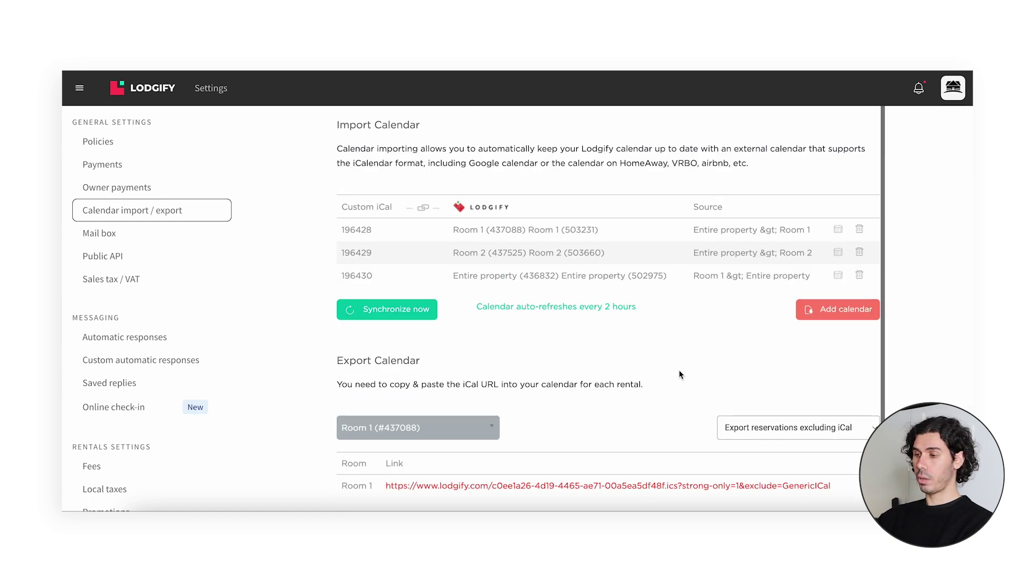
{"action": "scroll", "coordinate": [678, 372], "scroll_direction": "down", "scroll_amount": 2}
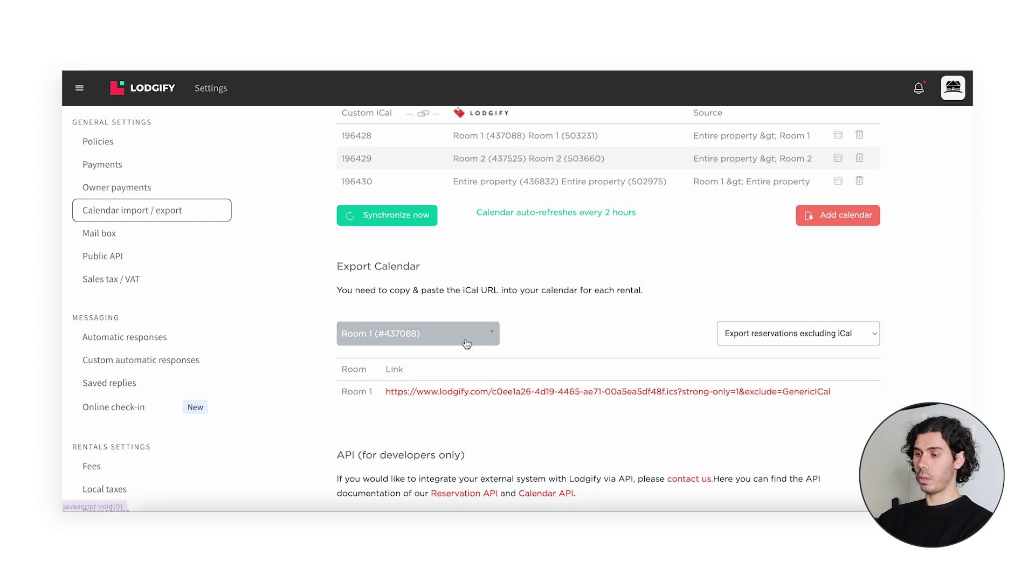
Step: Switch Export Calendar to Room 2 (#437525) and copy its iCal link
{"action": "left_click", "coordinate": [426, 335]}
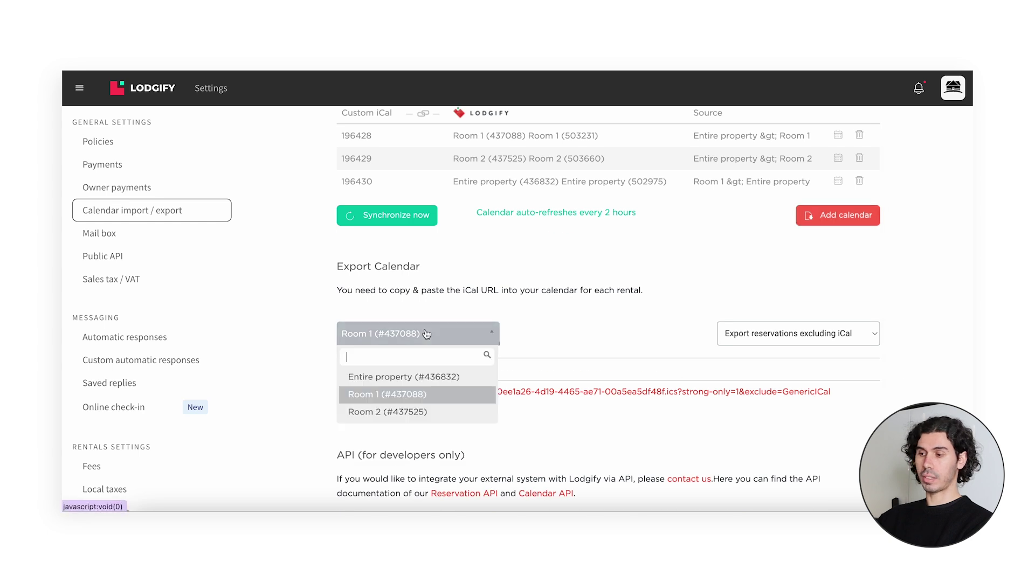
{"action": "left_click", "coordinate": [411, 412]}
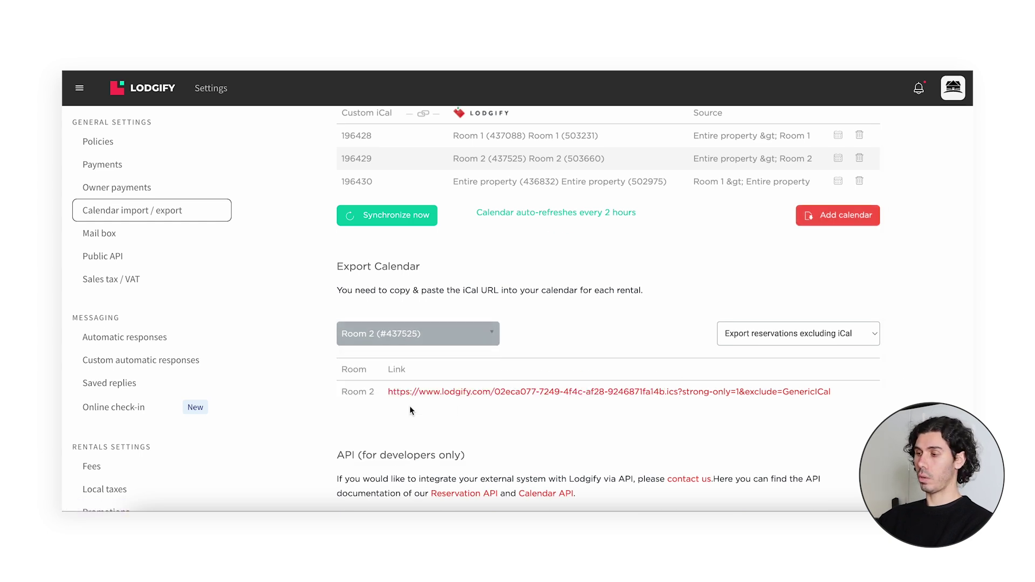
{"action": "right_click", "coordinate": [688, 396]}
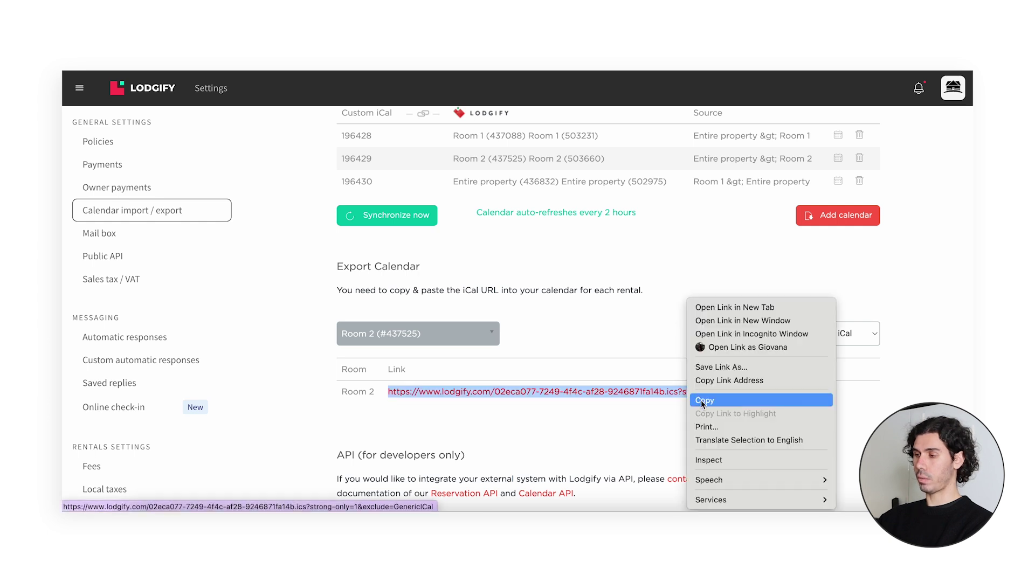
{"action": "left_click", "coordinate": [701, 401]}
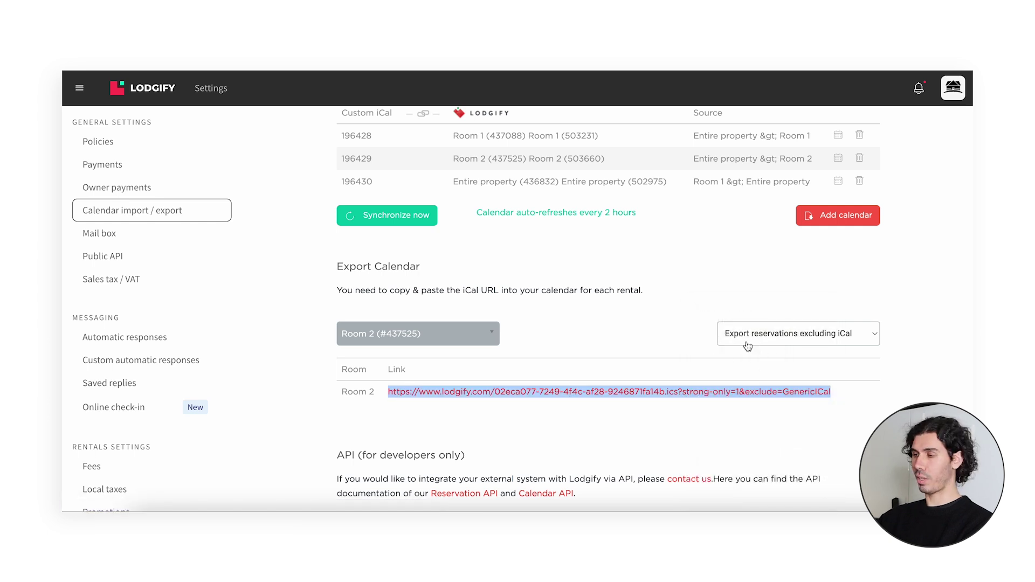
{"action": "scroll", "coordinate": [785, 291], "scroll_direction": "up", "scroll_amount": 2}
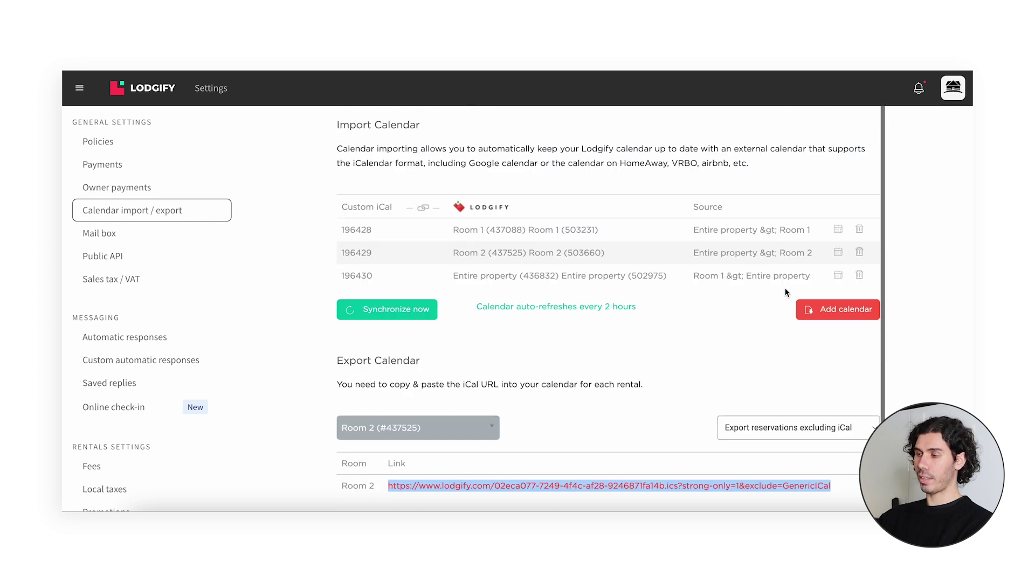
Step: Add a calendar with the pasted Room 2 link into Entire property, source 'Room 2 > Entire property'
{"action": "left_click", "coordinate": [823, 311]}
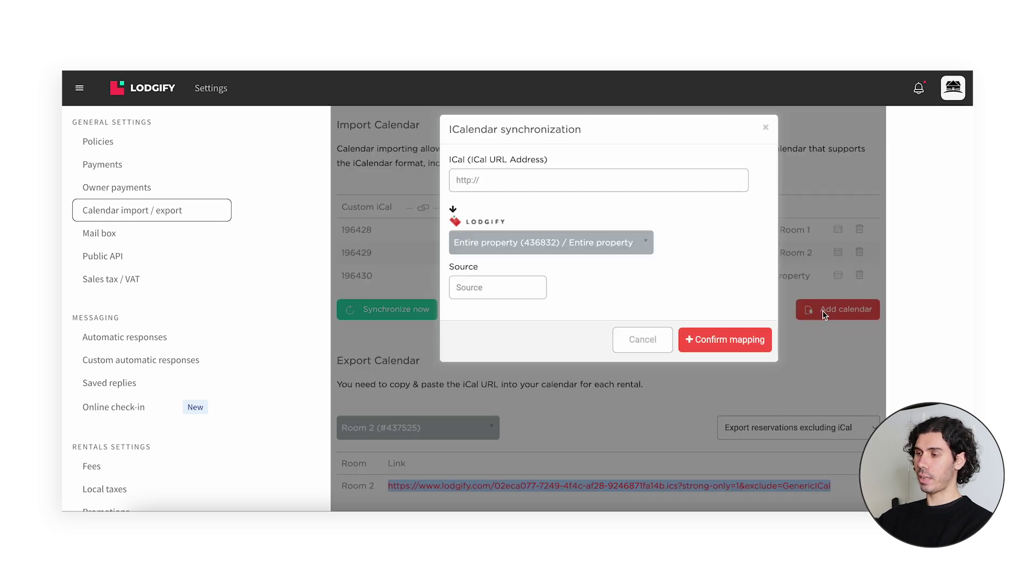
{"action": "left_click", "coordinate": [584, 183]}
{"action": "right_click", "coordinate": [586, 184]}
{"action": "left_click", "coordinate": [603, 271]}
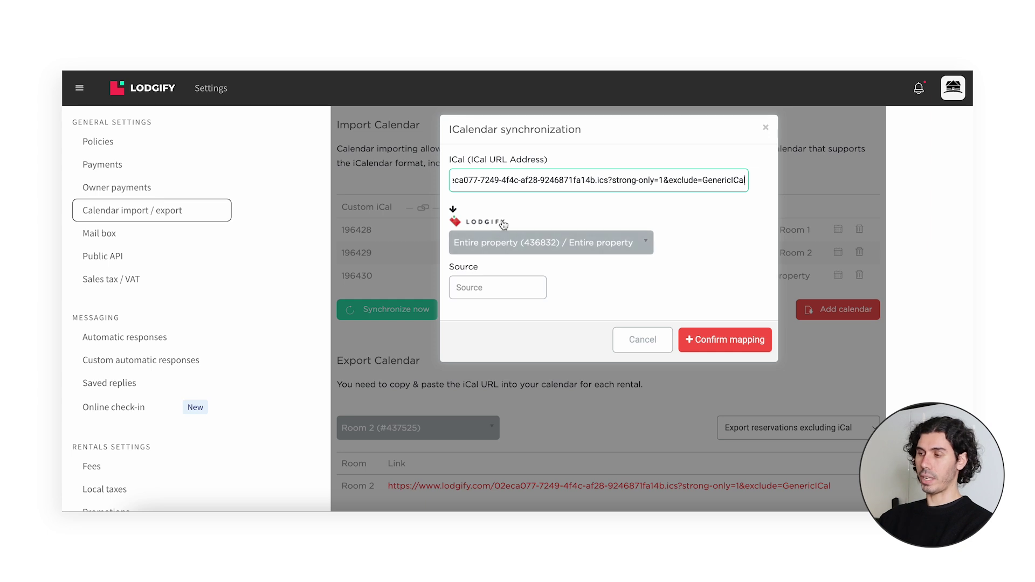
{"action": "left_click", "coordinate": [505, 283]}
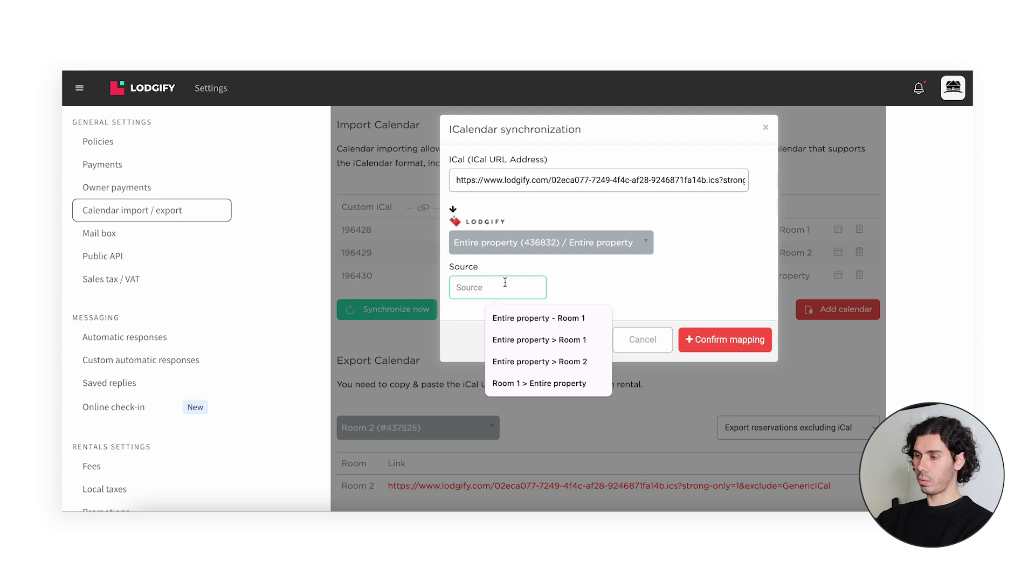
{"action": "type", "text": "Room 2 > Entir"}
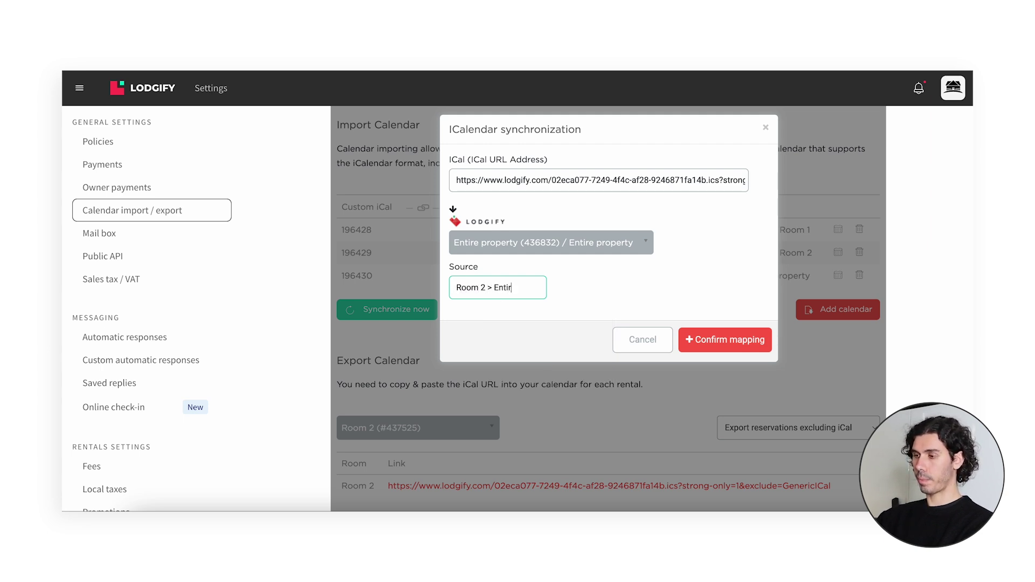
{"action": "type", "text": "ty"}
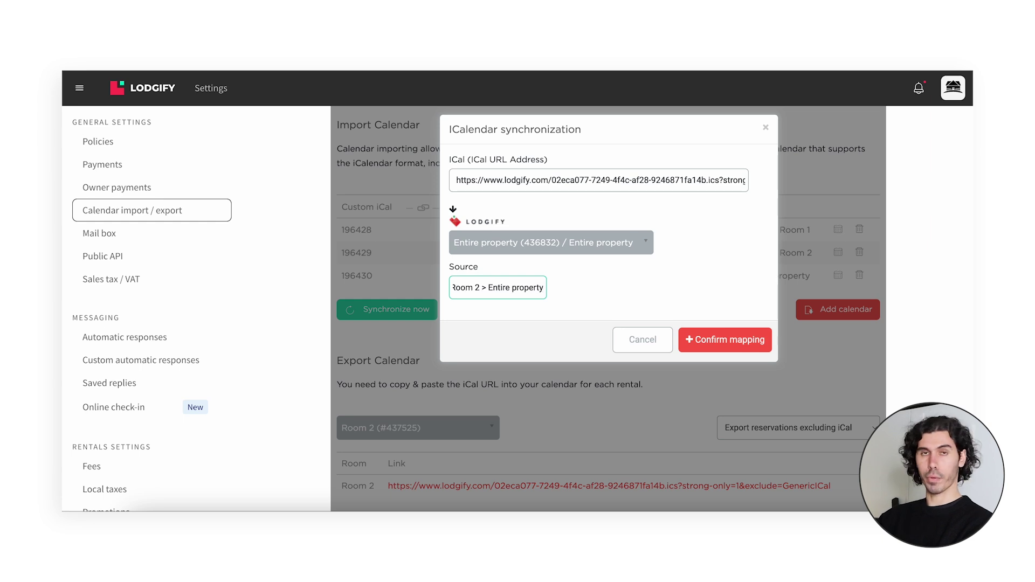
{"action": "left_click", "coordinate": [727, 340]}
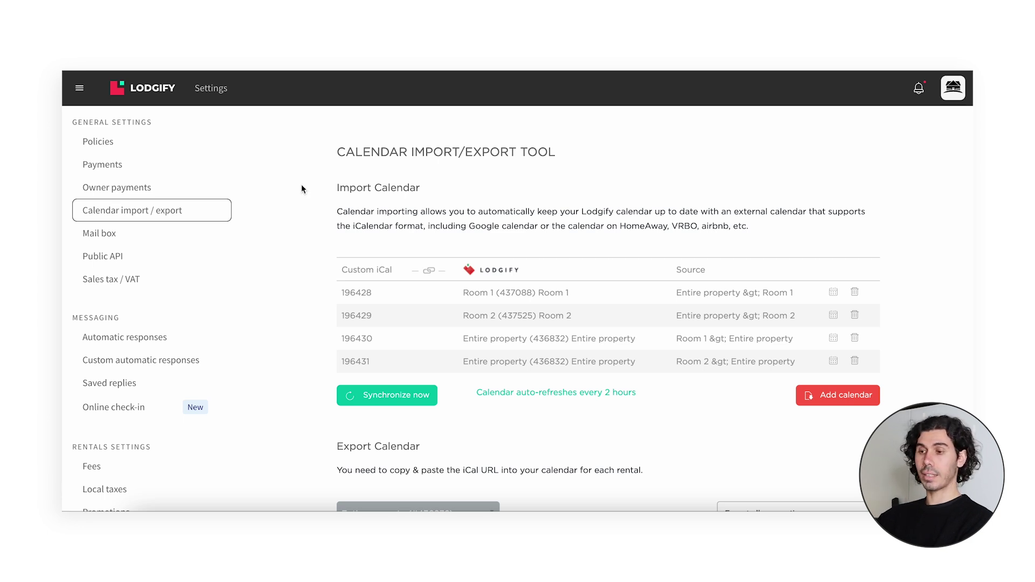
Step: On the multi-property calendar, create and save an Entire property closed period for Sat 7–Sun 8 December
{"action": "left_click", "coordinate": [80, 92]}
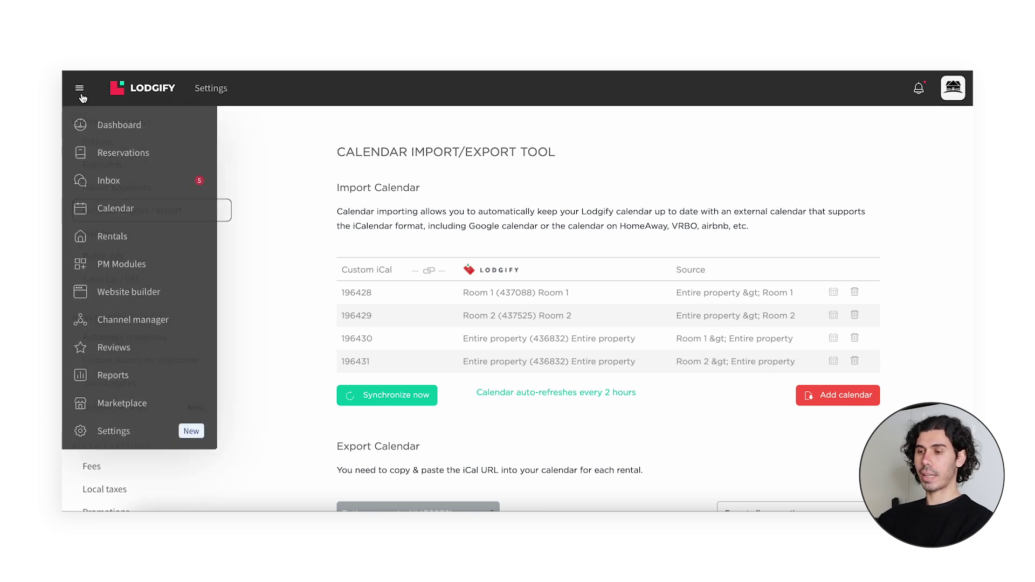
{"action": "left_click", "coordinate": [102, 208]}
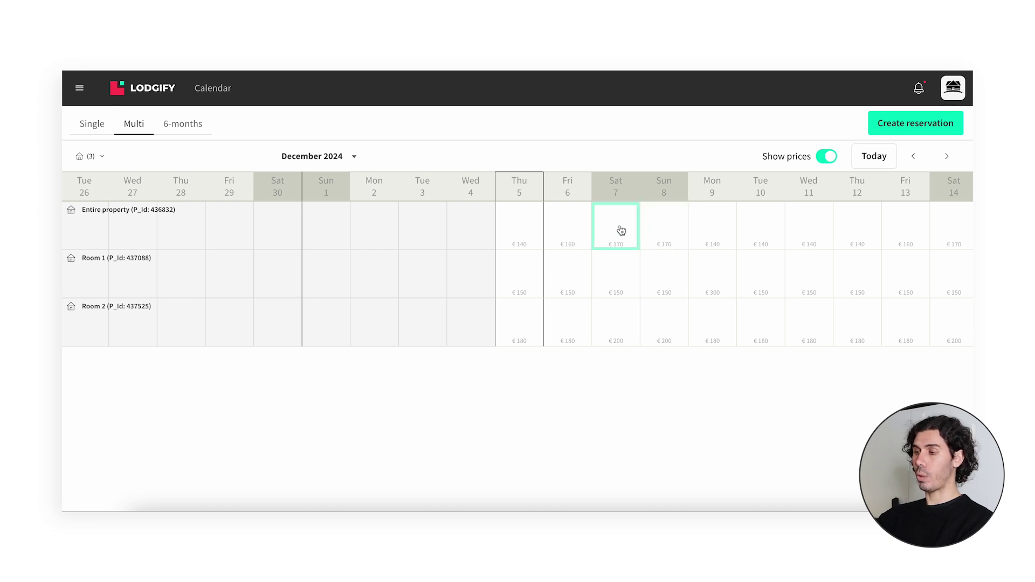
{"action": "left_click_drag", "start_coordinate": [621, 231], "coordinate": [664, 234]}
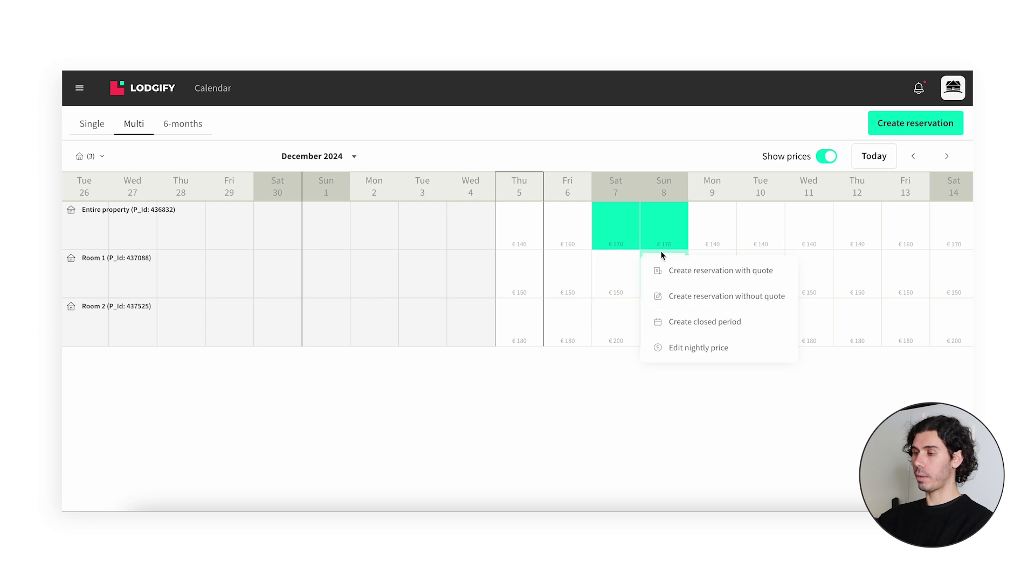
{"action": "left_click", "coordinate": [681, 319]}
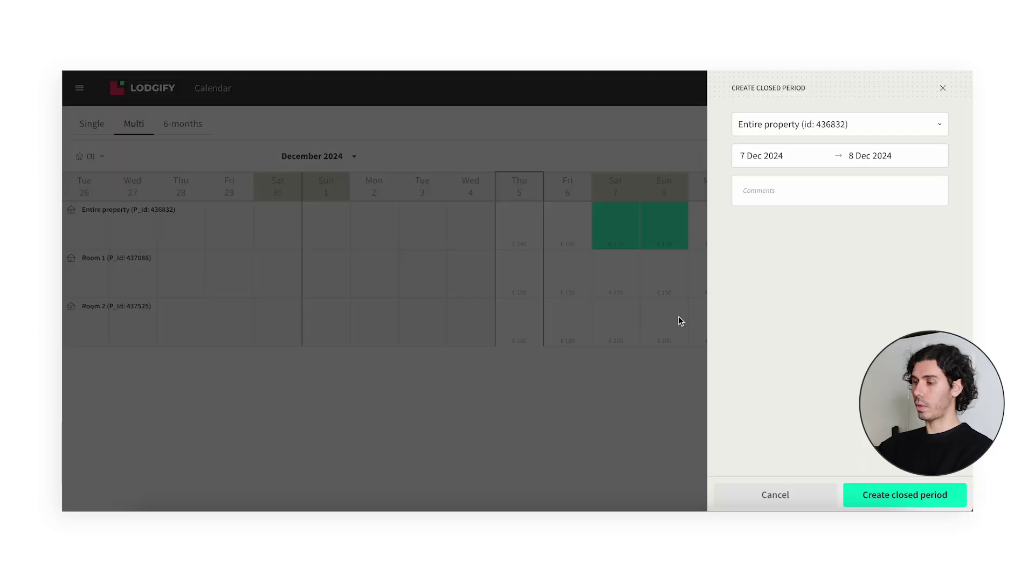
{"action": "left_click", "coordinate": [870, 489]}
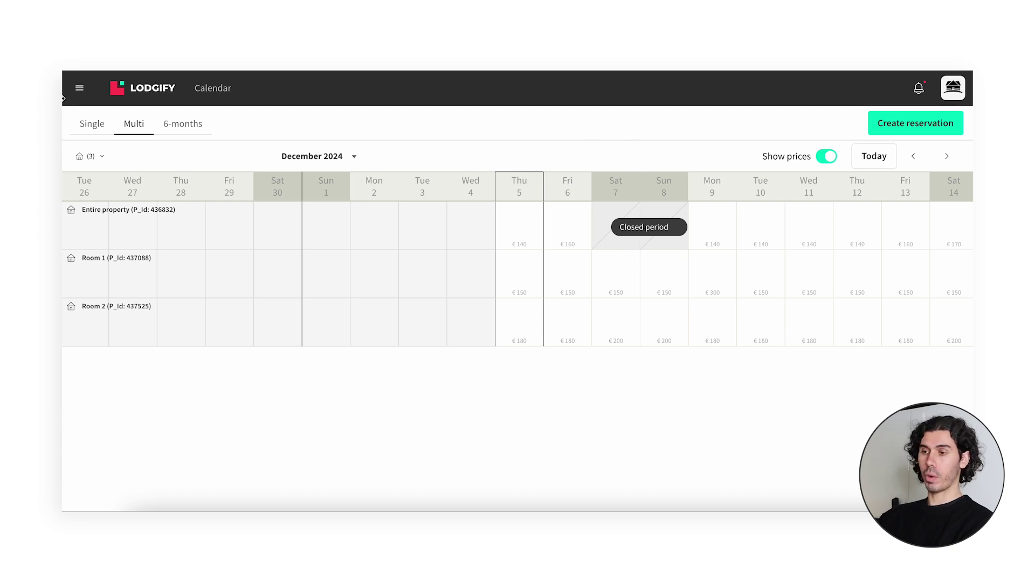
Step: Run Synchronize now in Calendar import / export, then return to the multi-property calendar
{"action": "left_click", "coordinate": [77, 91]}
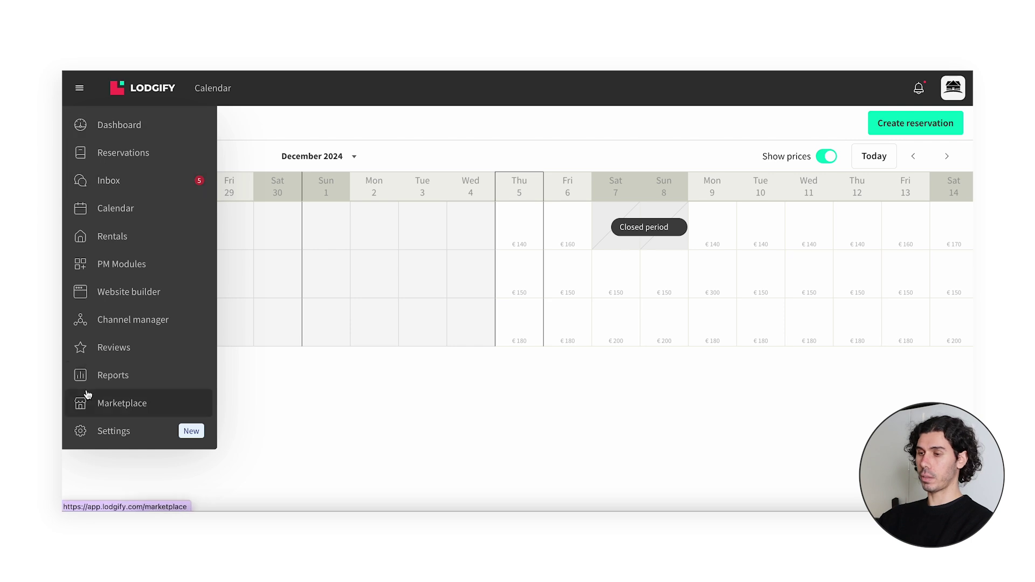
{"action": "left_click", "coordinate": [98, 431]}
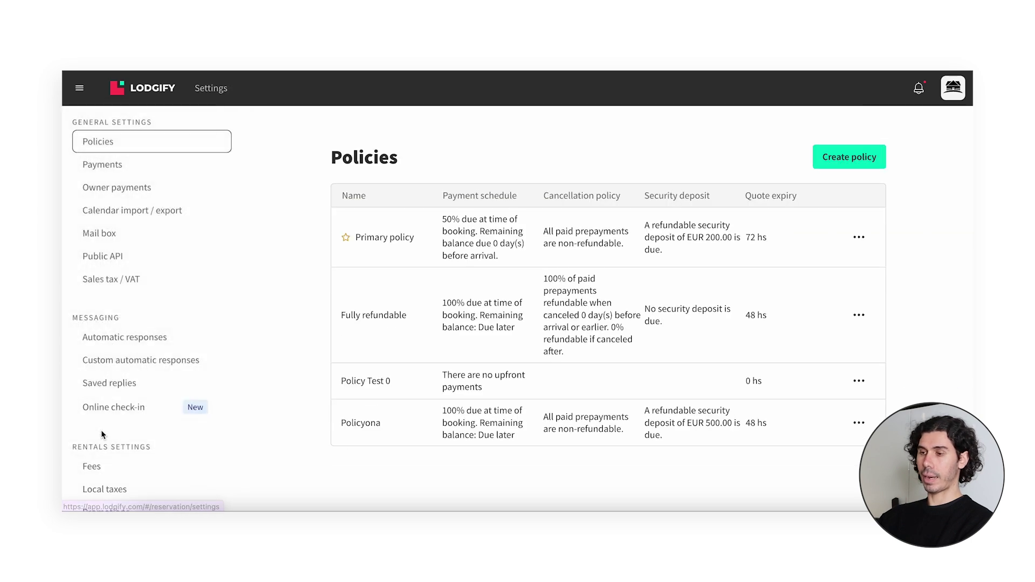
{"action": "left_click", "coordinate": [159, 222]}
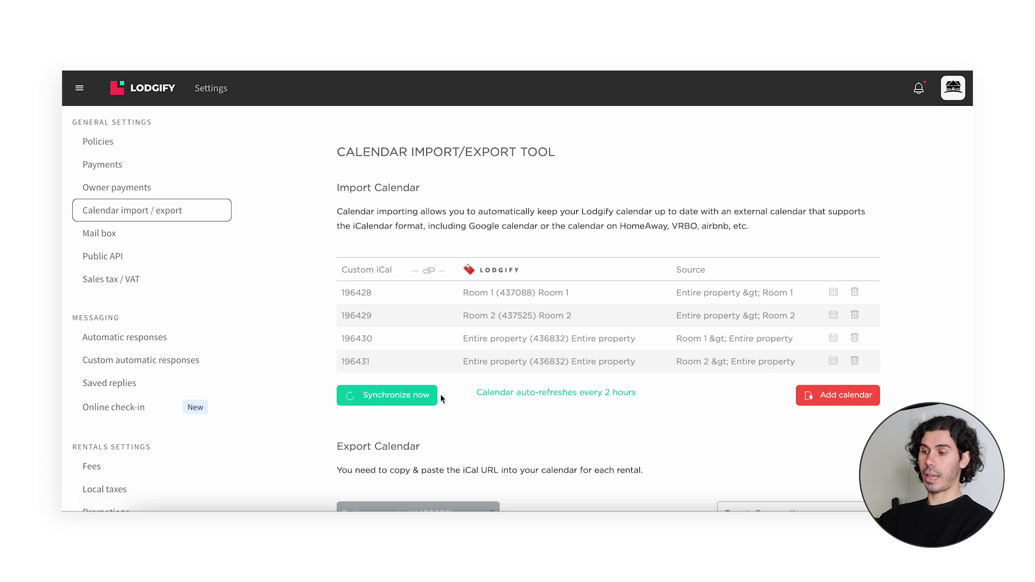
{"action": "left_click", "coordinate": [400, 397]}
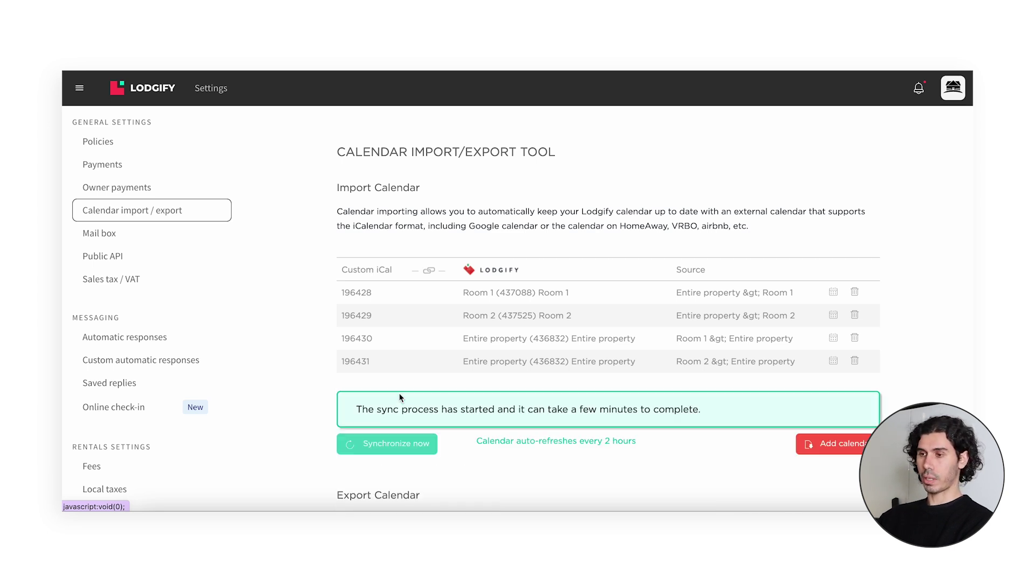
{"action": "left_click", "coordinate": [85, 94]}
{"action": "left_click", "coordinate": [135, 210]}
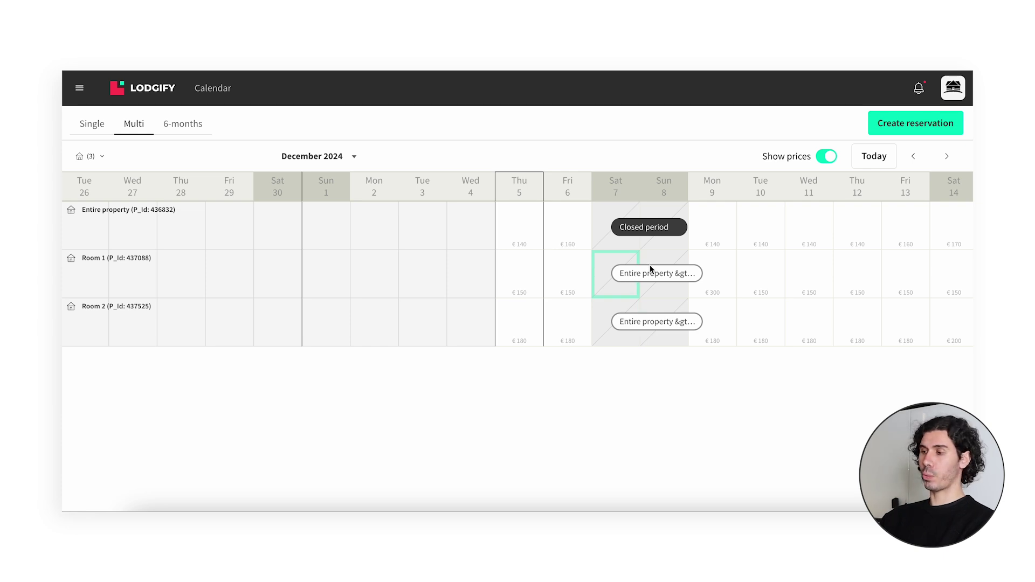
Step: Delete the Entire property's Sat 7–Sun 8 December closed period
{"action": "left_click", "coordinate": [632, 232]}
{"action": "left_click", "coordinate": [781, 254]}
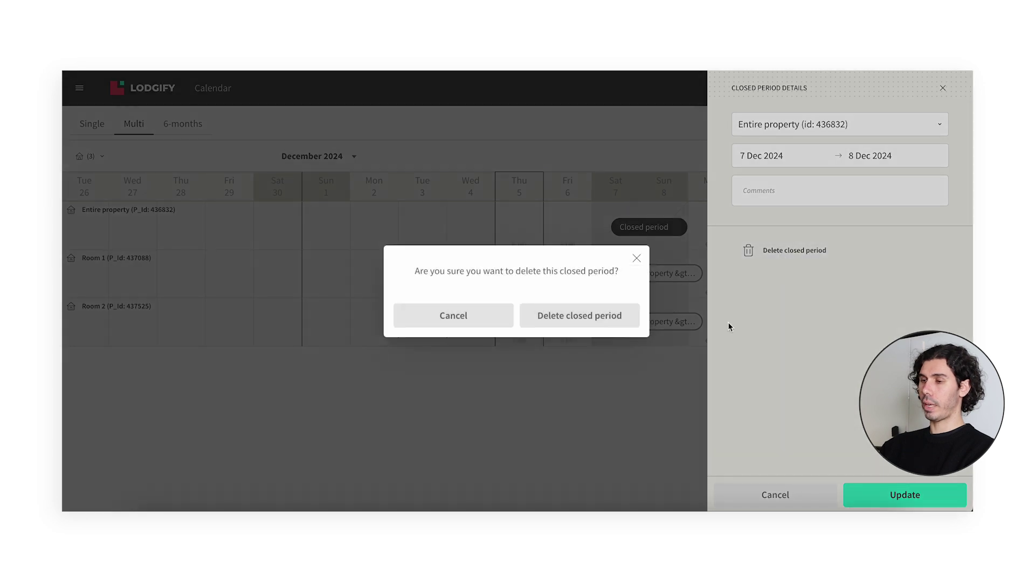
{"action": "left_click", "coordinate": [626, 315]}
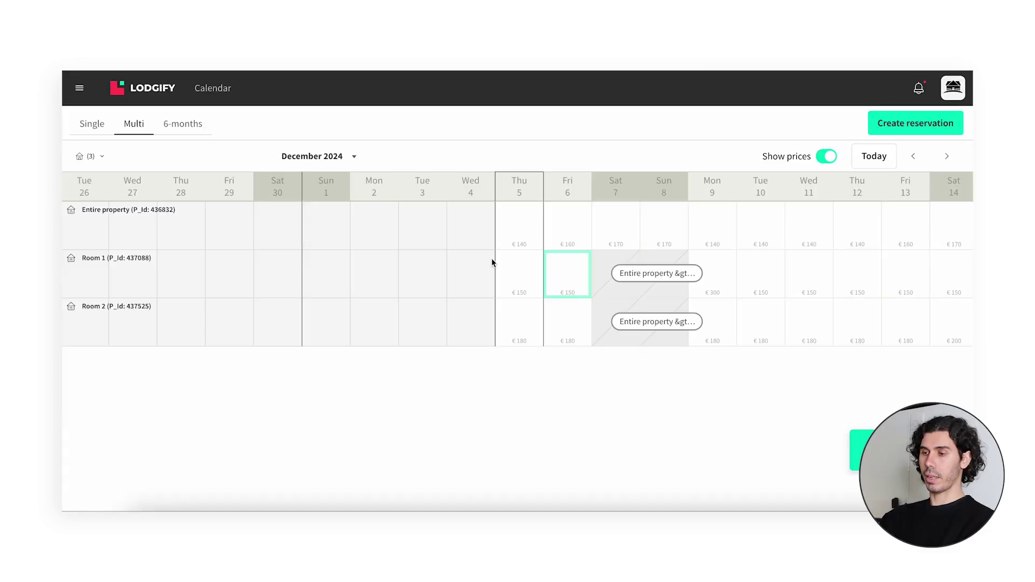
Step: Synchronize the imported calendars now and return to the multi-property calendar
{"action": "left_click", "coordinate": [79, 89]}
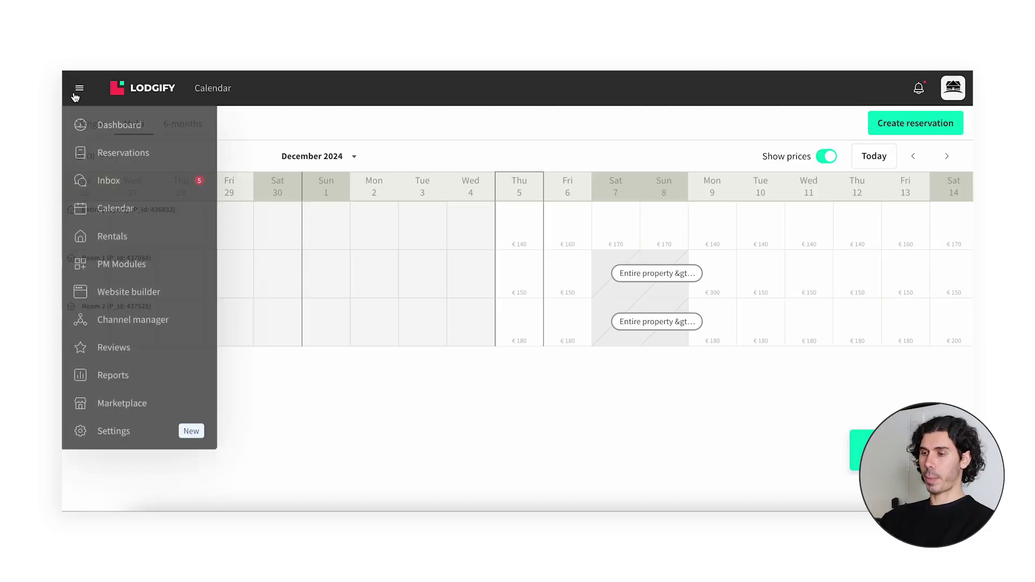
{"action": "left_click", "coordinate": [103, 429]}
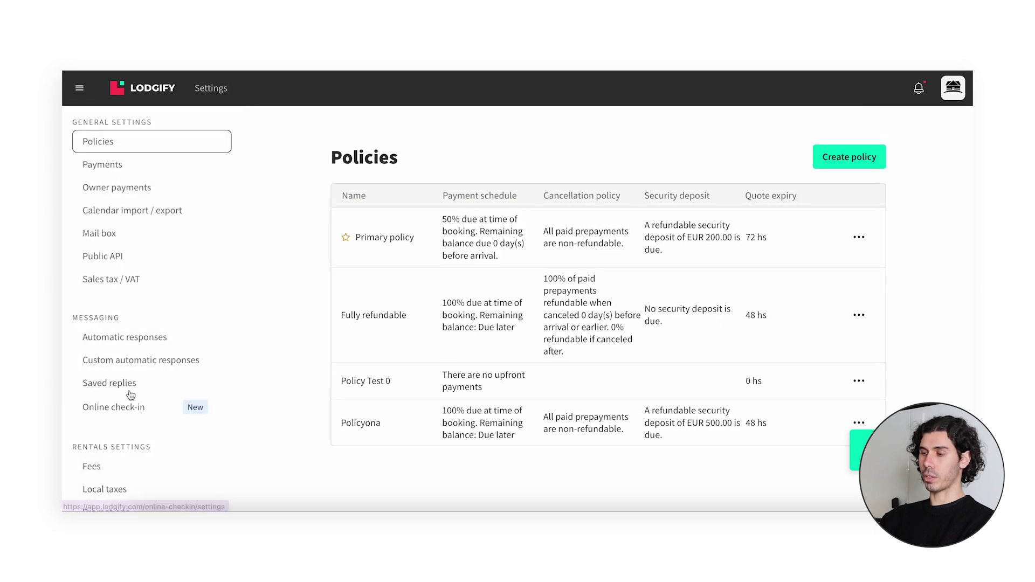
{"action": "left_click", "coordinate": [160, 211]}
{"action": "left_click", "coordinate": [392, 395]}
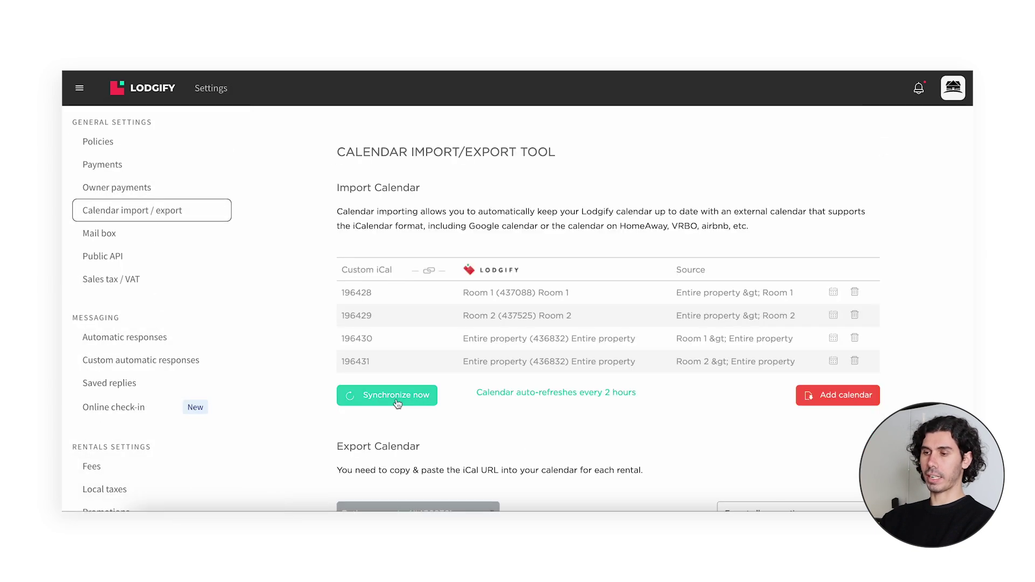
{"action": "left_click", "coordinate": [86, 86]}
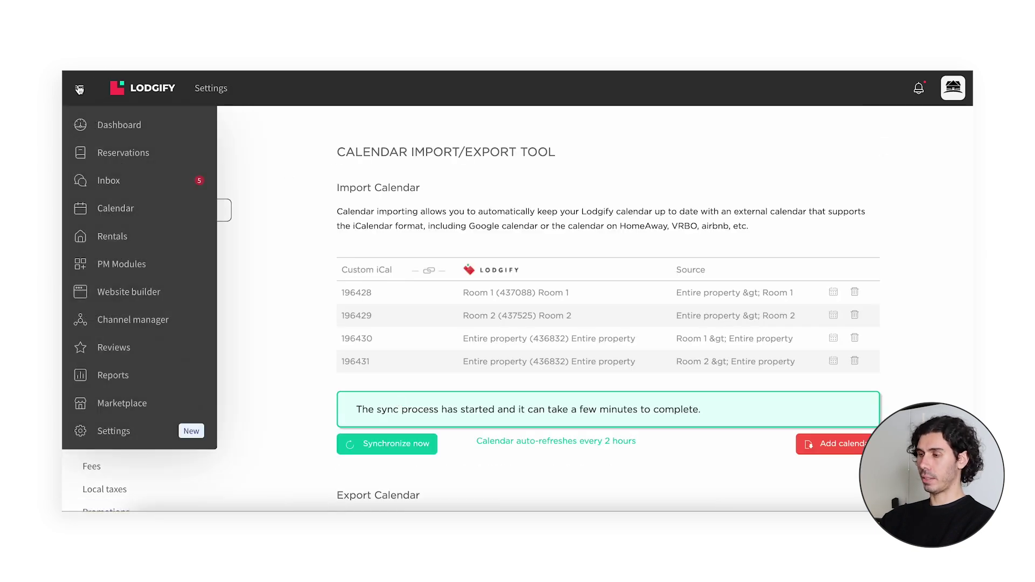
{"action": "left_click", "coordinate": [105, 206]}
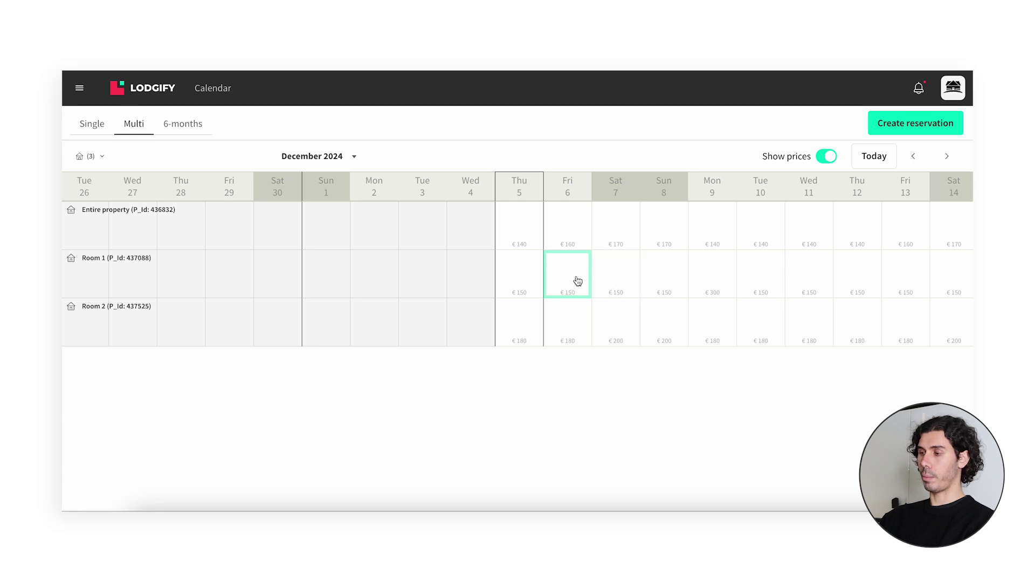
Step: Create a closed period for Room 1 on Fri 6–Sat 7 December
{"action": "left_click_drag", "start_coordinate": [578, 281], "coordinate": [608, 287]}
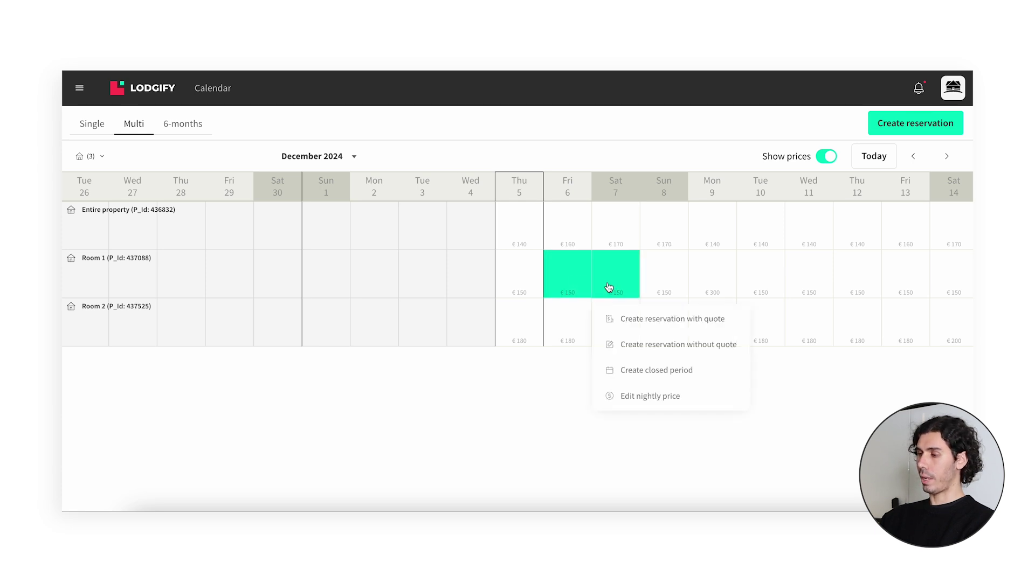
{"action": "left_click", "coordinate": [625, 365]}
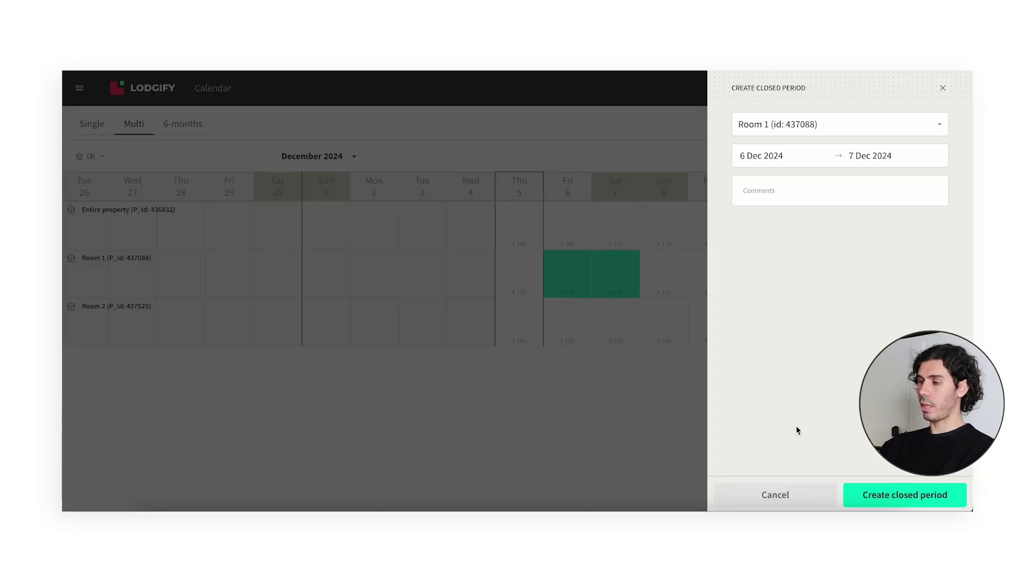
{"action": "left_click", "coordinate": [869, 492]}
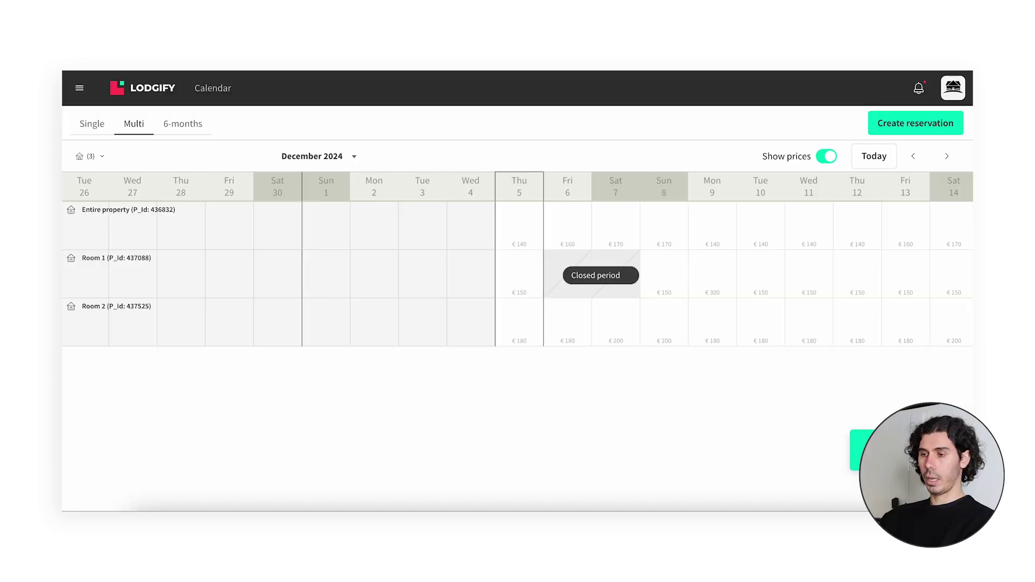
Step: Resync the imported calendars so Entire property shows the Room 1 block, then return to Calendar
{"action": "left_click", "coordinate": [79, 88]}
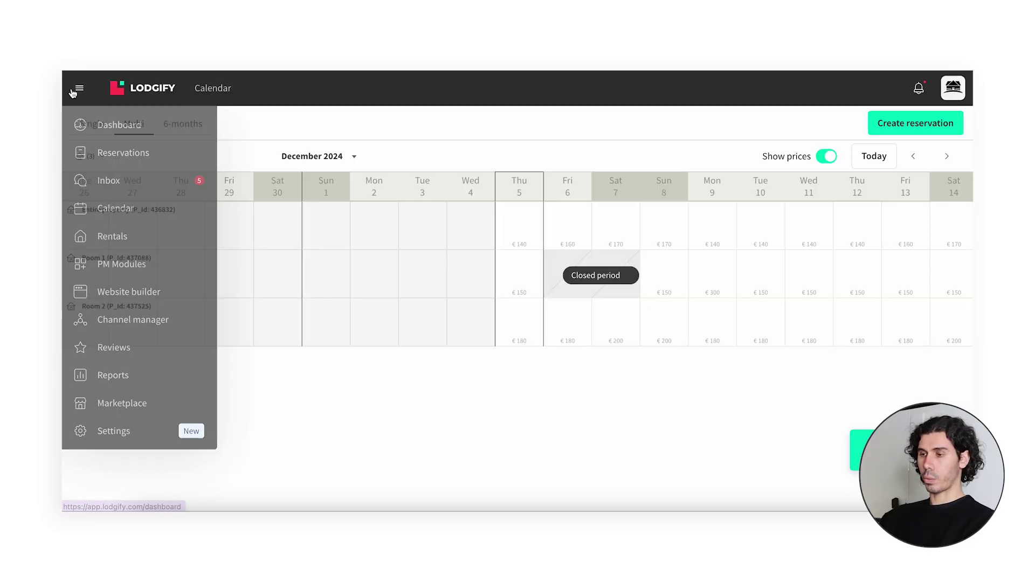
{"action": "left_click", "coordinate": [125, 431]}
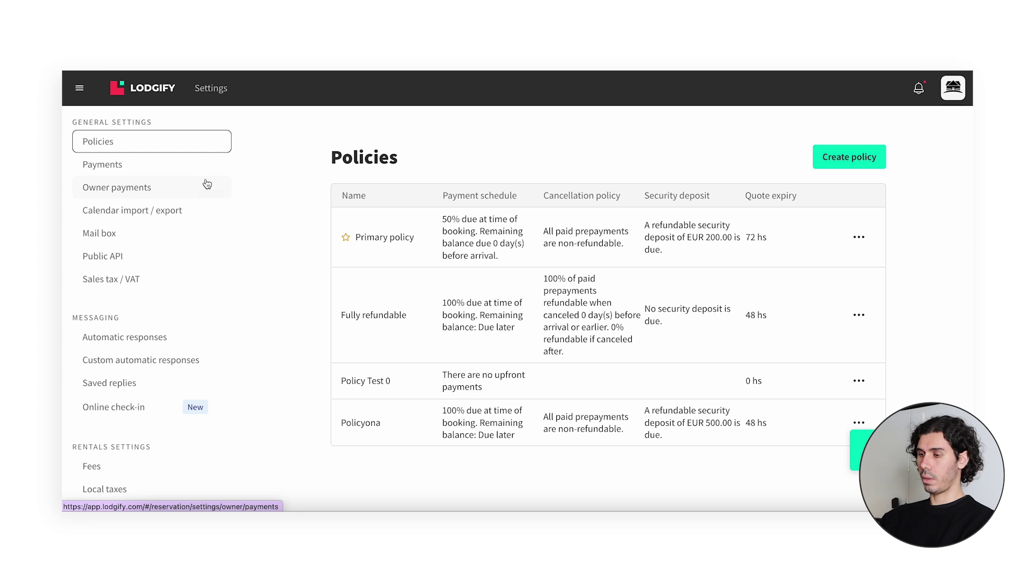
{"action": "left_click", "coordinate": [176, 210]}
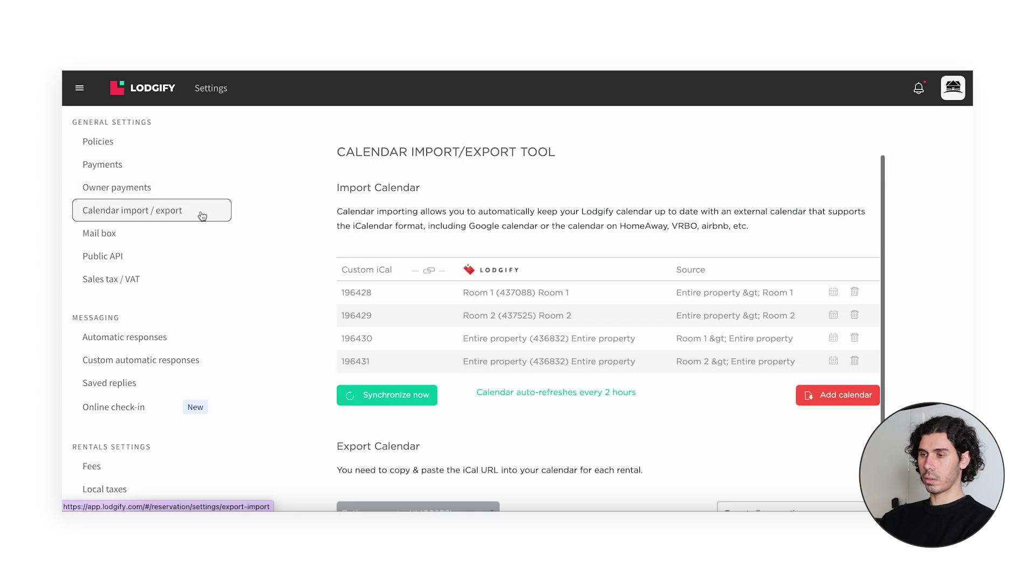
{"action": "left_click", "coordinate": [361, 388]}
{"action": "left_click", "coordinate": [79, 88]}
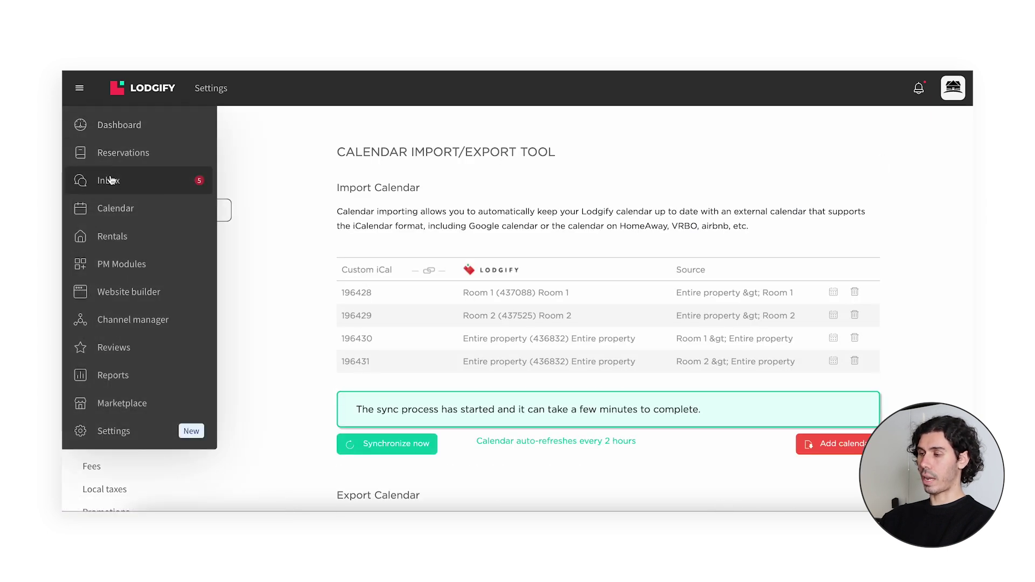
{"action": "left_click", "coordinate": [115, 210]}
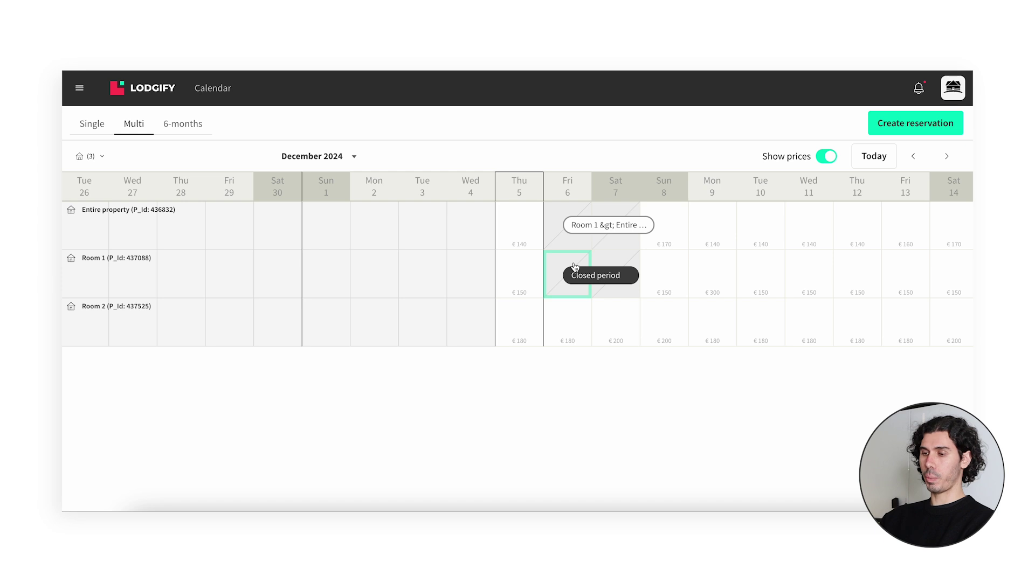
Step: Delete Room 1's Fri 6–Sat 7 December closed period
{"action": "left_click", "coordinate": [585, 275]}
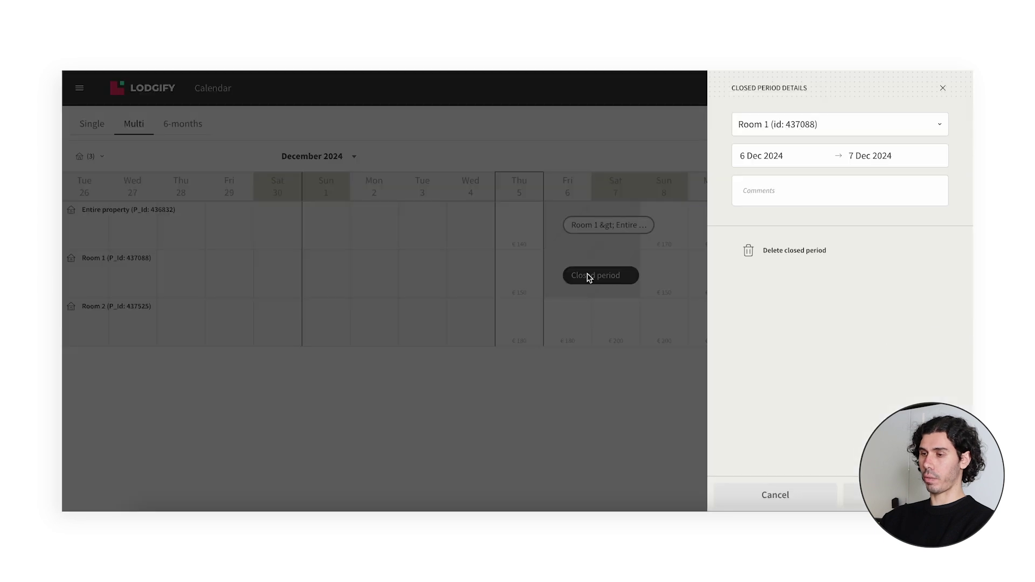
{"action": "left_click", "coordinate": [783, 251]}
{"action": "left_click", "coordinate": [631, 322]}
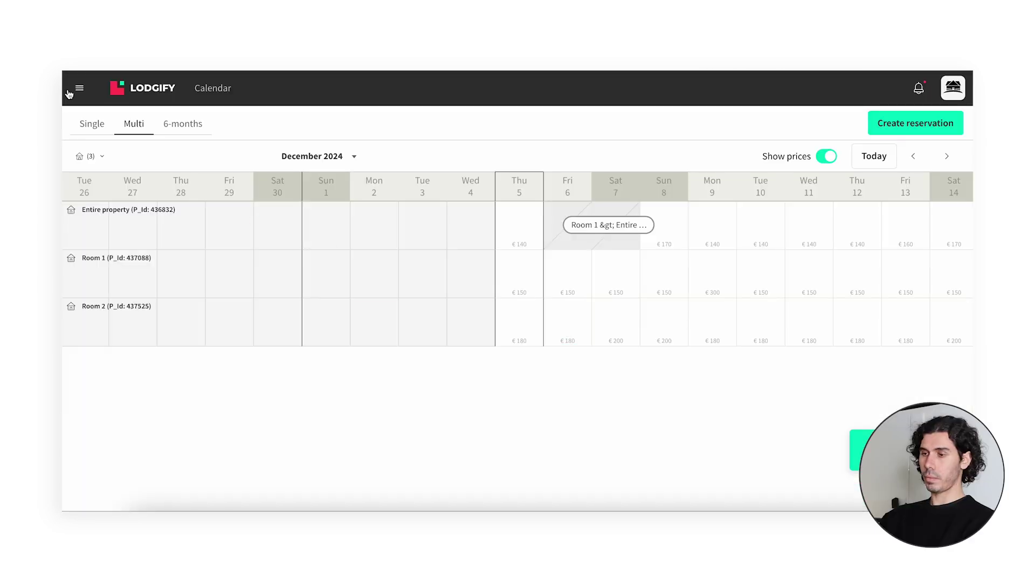
Step: Resync the imported calendars to clear the Entire property block, then return to Calendar
{"action": "left_click", "coordinate": [64, 89]}
{"action": "left_click", "coordinate": [147, 426]}
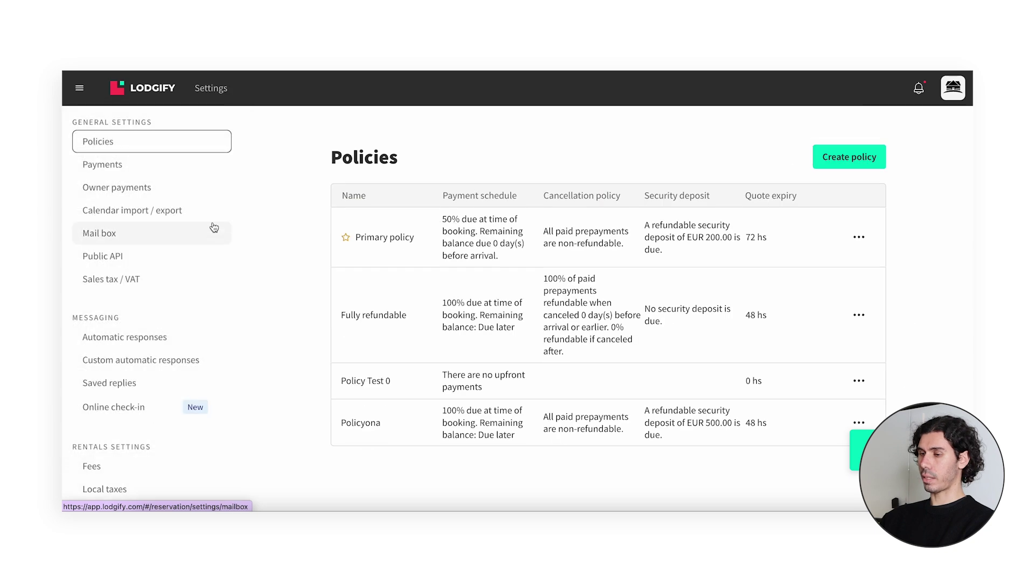
{"action": "left_click", "coordinate": [205, 216]}
{"action": "left_click", "coordinate": [395, 391]}
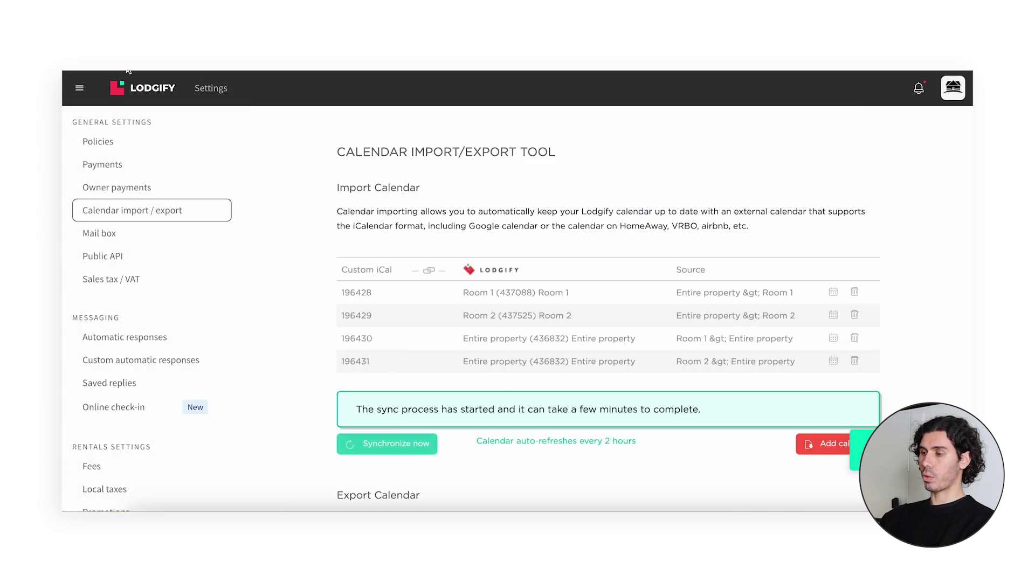
{"action": "left_click", "coordinate": [79, 86]}
{"action": "left_click", "coordinate": [109, 208]}
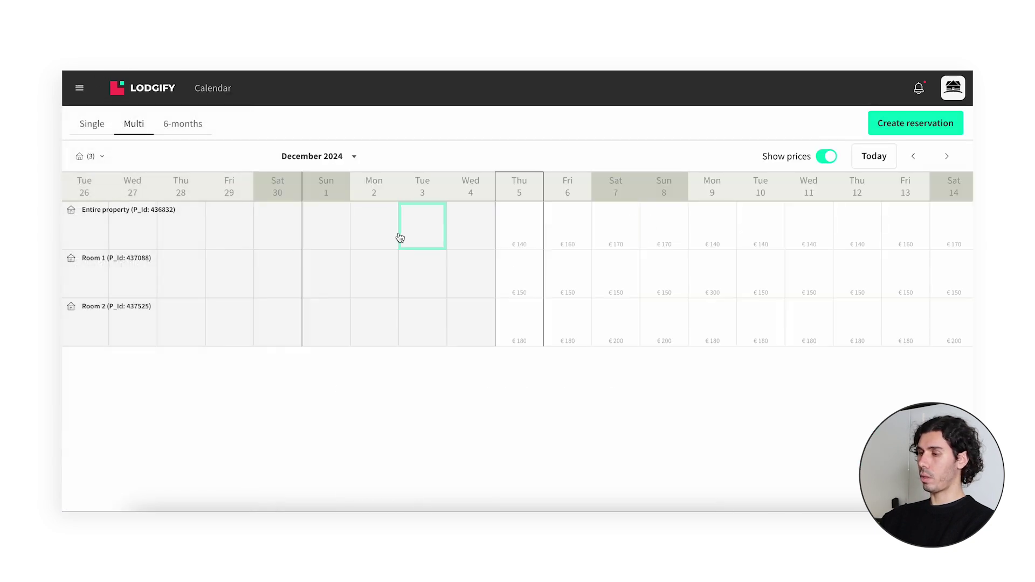
Step: Create a closed period for Room 2 on Fri 6–Sat 7 December
{"action": "left_click_drag", "start_coordinate": [563, 321], "coordinate": [607, 322]}
{"action": "left_click", "coordinate": [628, 419]}
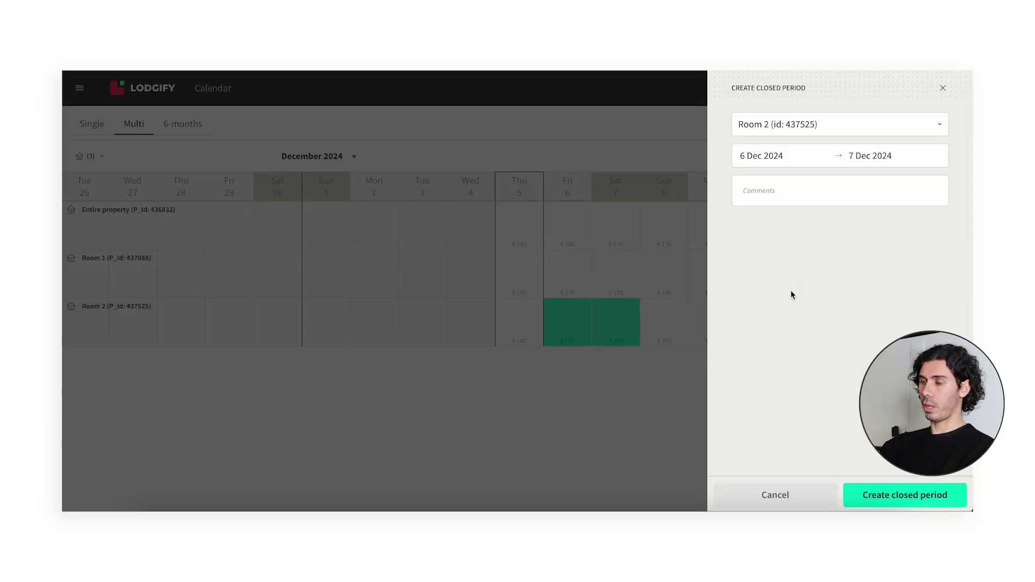
{"action": "left_click", "coordinate": [889, 494]}
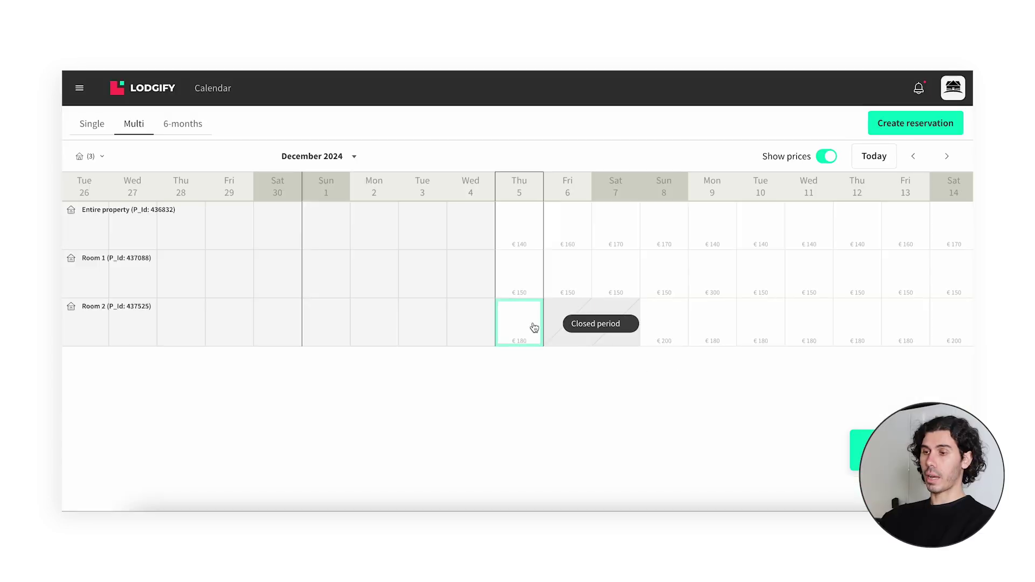
Step: Resync the imported calendars so Entire property shows the Room 2 block, then return to Calendar
{"action": "left_click", "coordinate": [80, 88]}
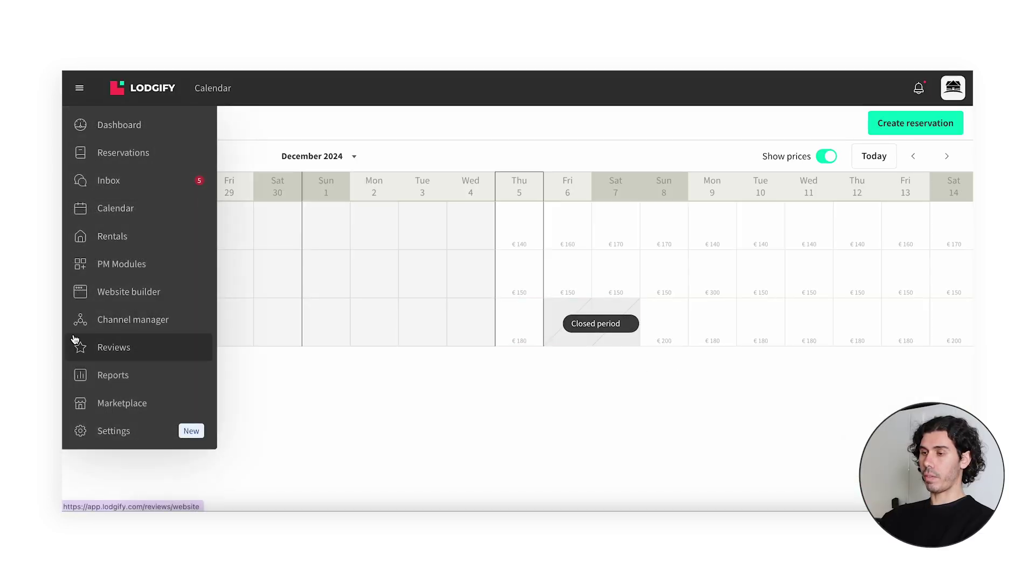
{"action": "left_click", "coordinate": [79, 430]}
{"action": "left_click", "coordinate": [161, 215]}
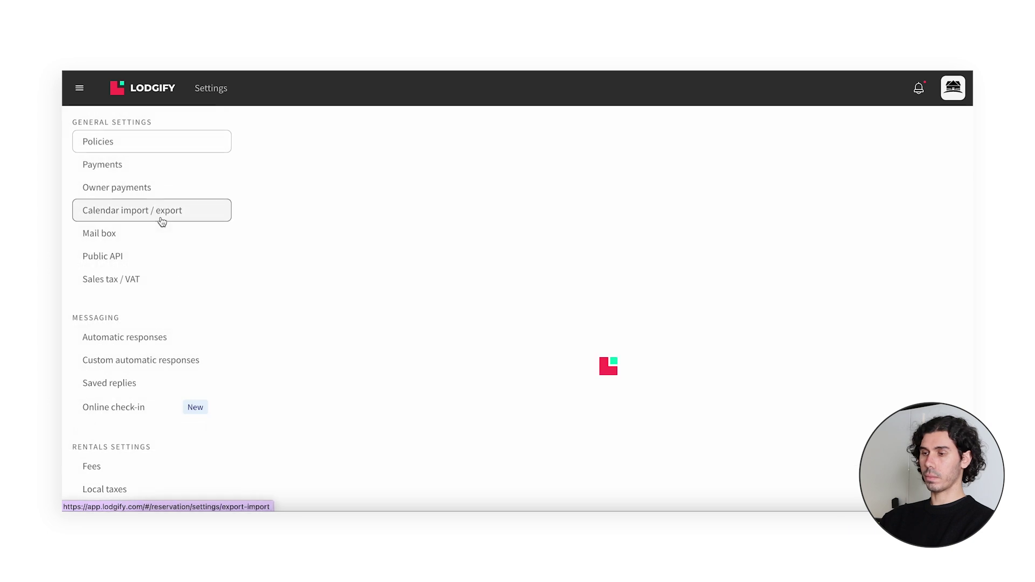
{"action": "left_click", "coordinate": [376, 395]}
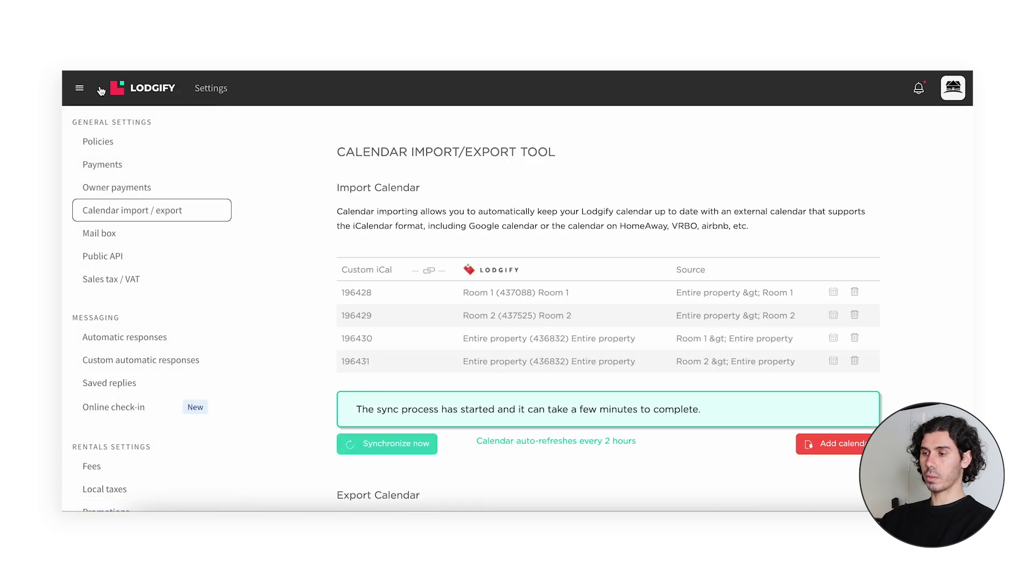
{"action": "left_click", "coordinate": [79, 87]}
{"action": "left_click", "coordinate": [110, 209]}
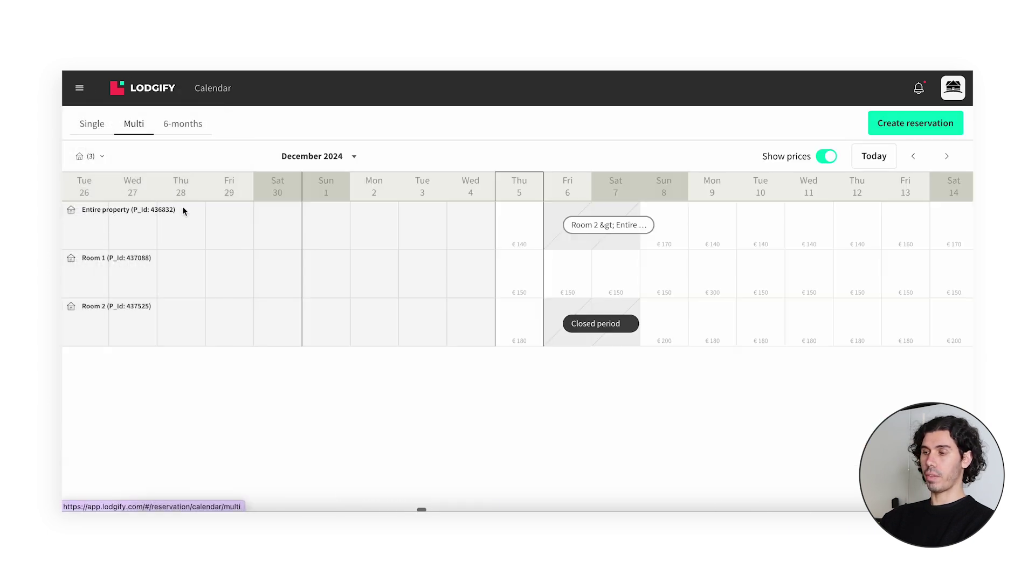